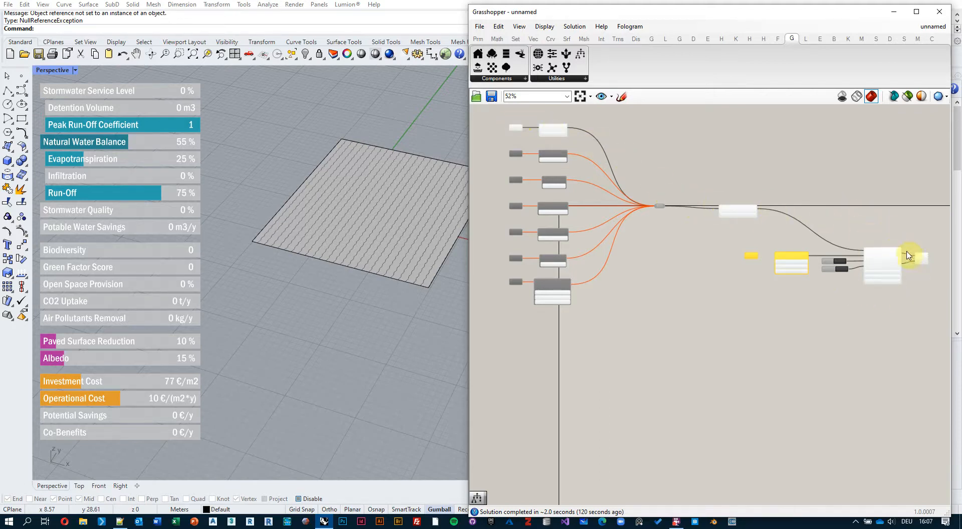
Expand the Dashboard settings of the component that takes the scenarios, data, reset and export inputs.
scroll(906, 301, up, 6)
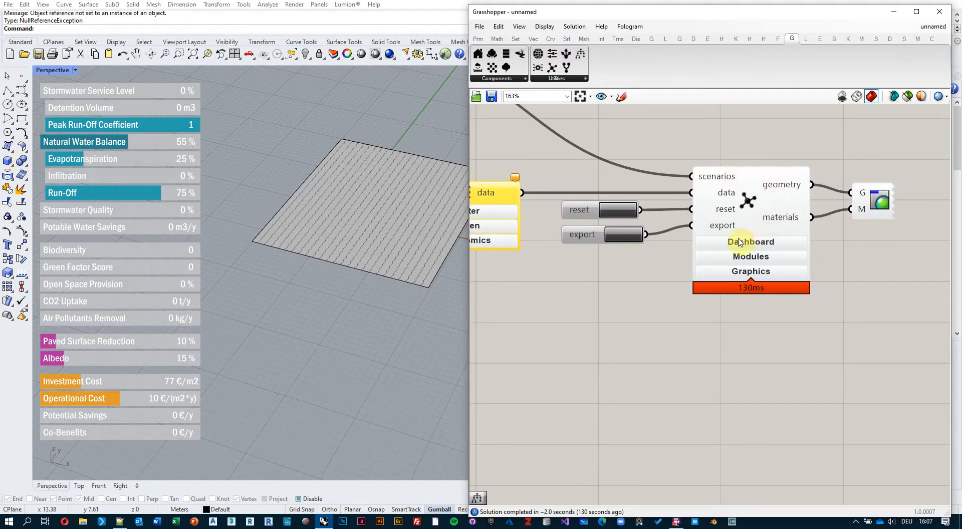
click(776, 246)
right_drag(824, 318, 820, 291)
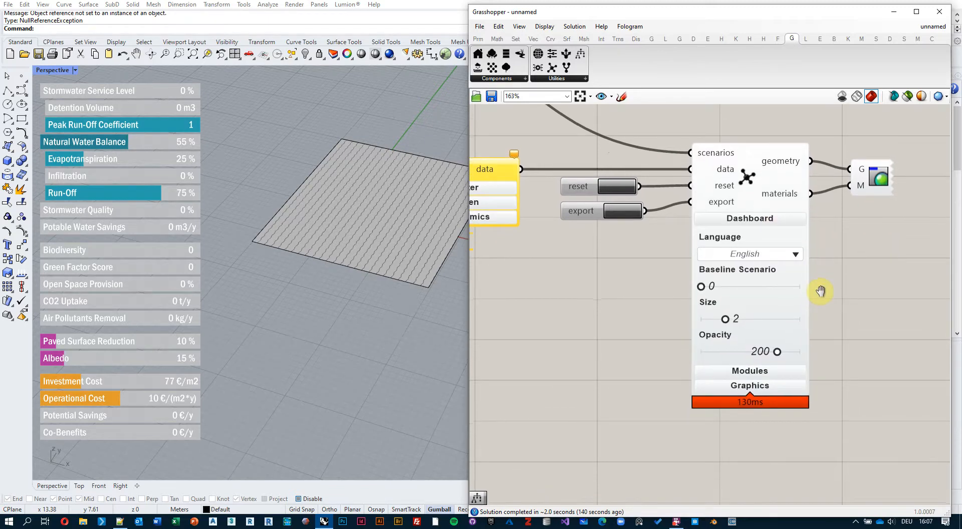
Try the dashboard language in Deutsch, Norsk, Suomi and Svenska, and return it to English.
click(795, 254)
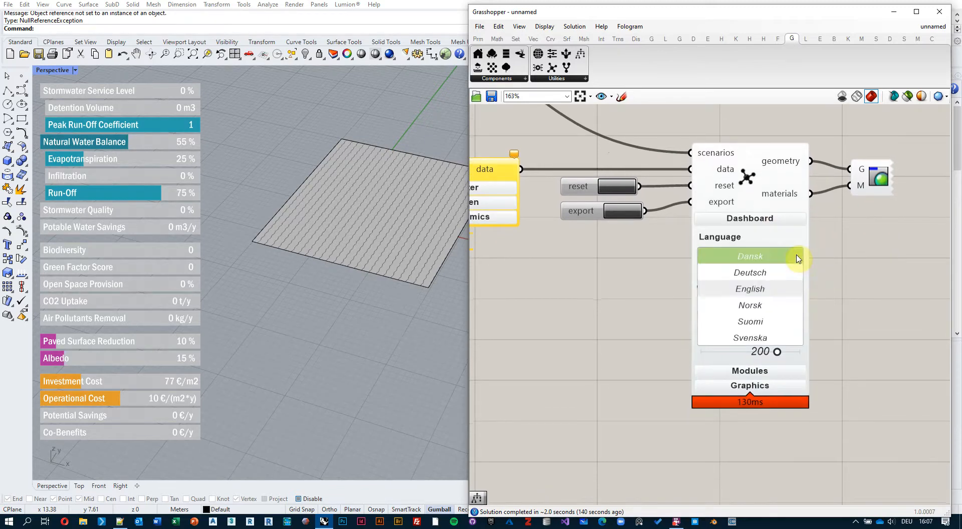
click(774, 274)
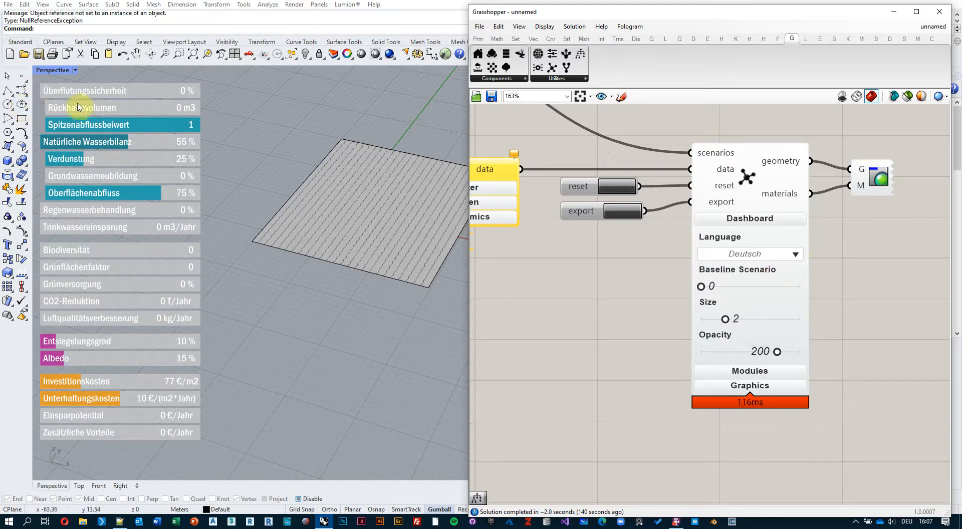
click(771, 256)
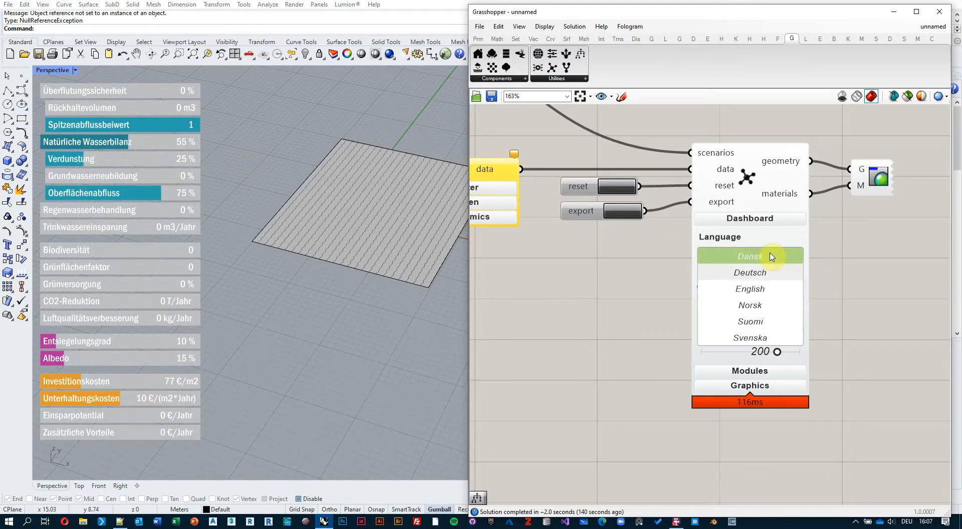
click(763, 305)
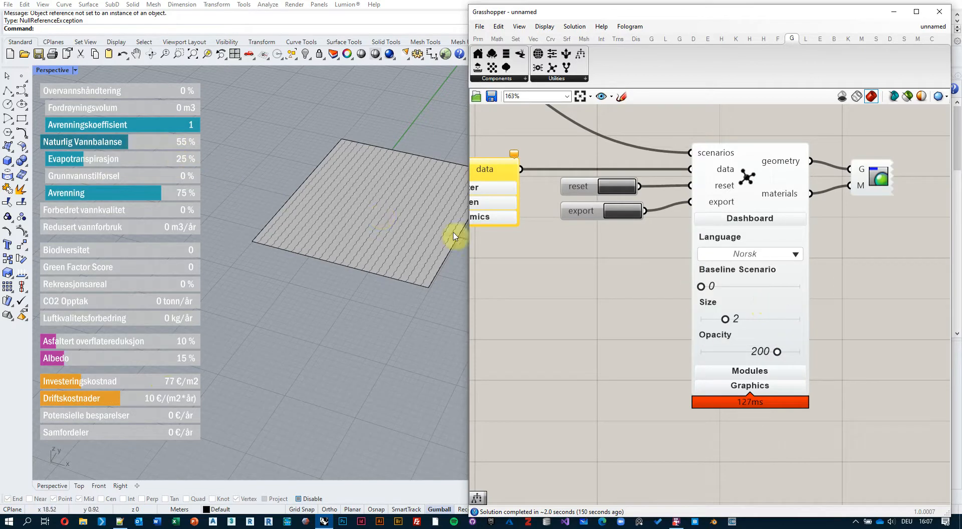
click(778, 255)
click(776, 322)
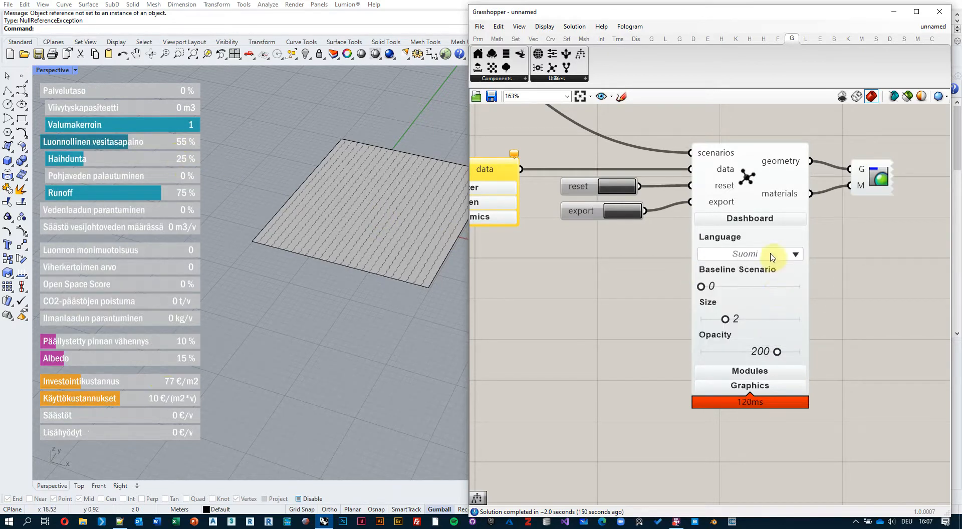
click(775, 260)
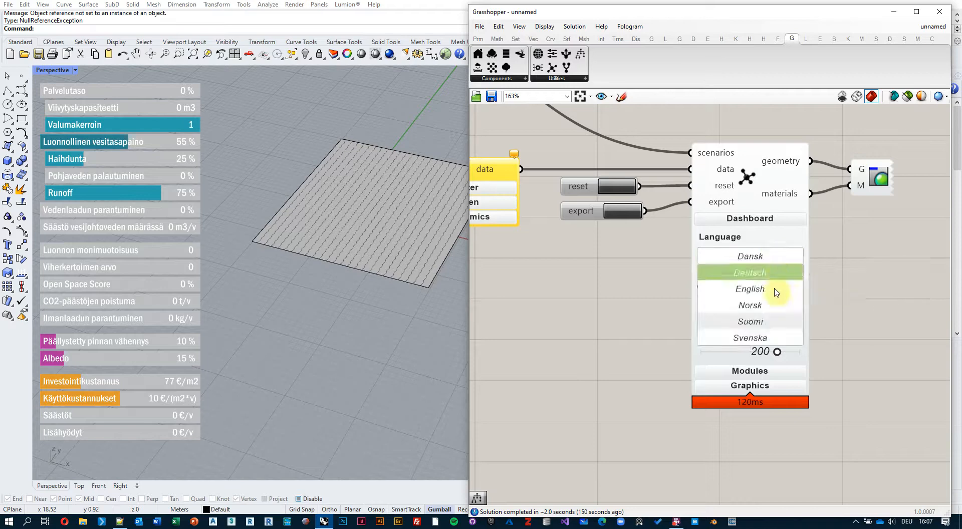
click(775, 325)
click(775, 256)
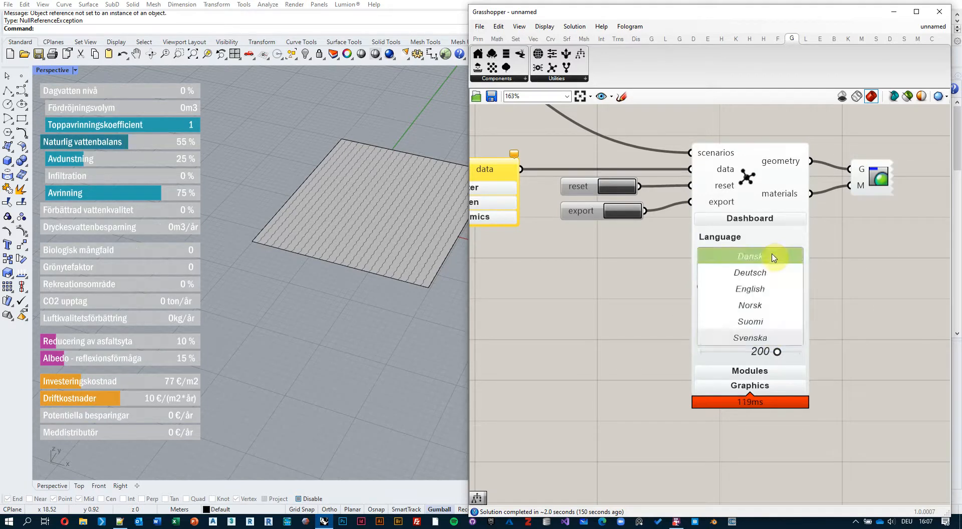
click(770, 290)
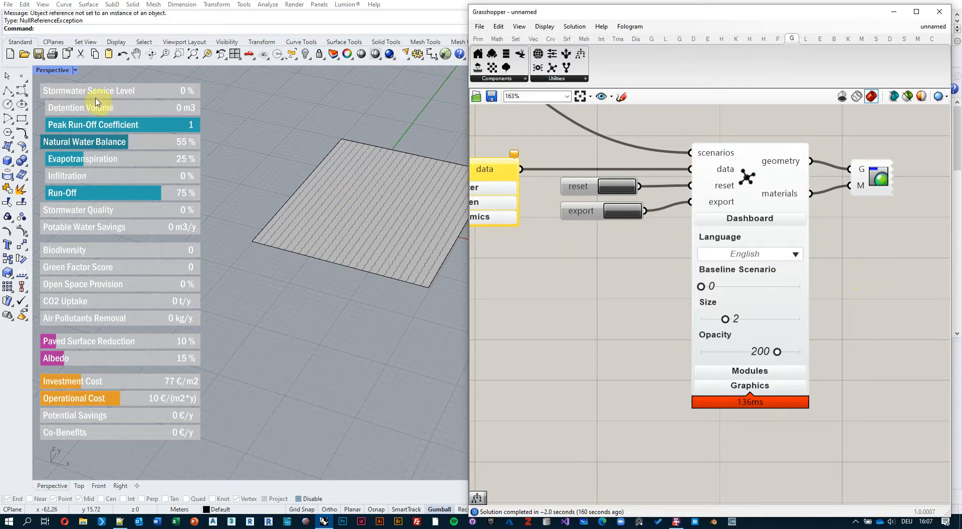
Reduce the dashboard size to 1.9, and test its opacity at 0 before raising it to 199.
mouse_move(728, 320)
mouse_down()
mouse_move(759, 326)
mouse_move(717, 327)
mouse_move(726, 324)
mouse_up()
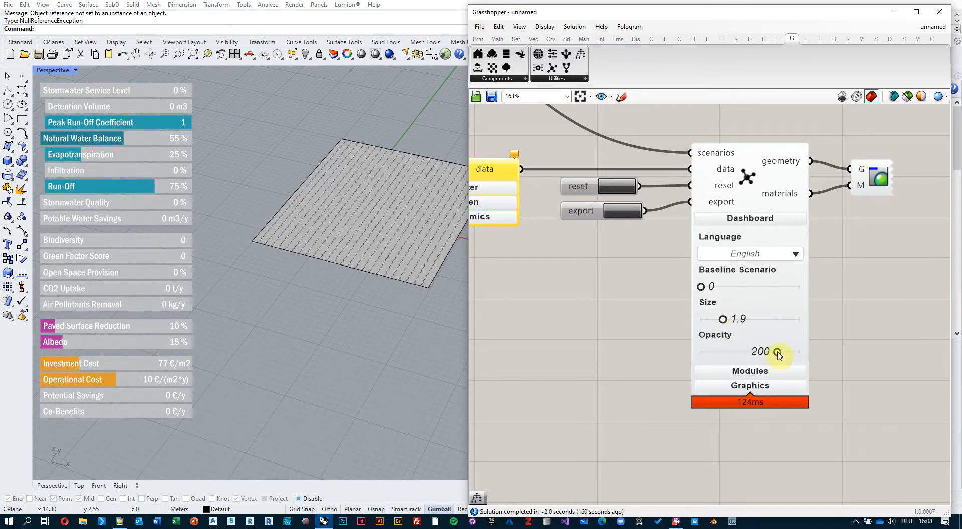
drag(780, 353, 680, 357)
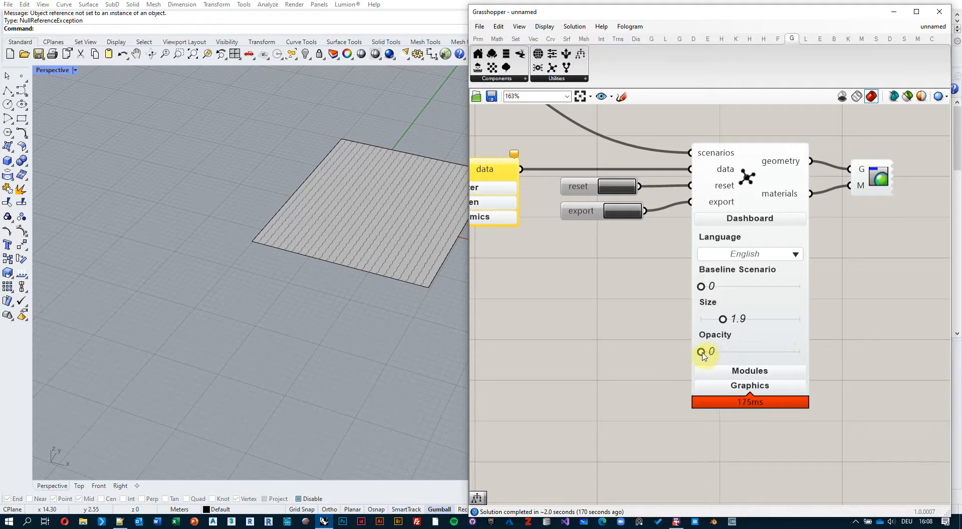
drag(703, 354, 777, 356)
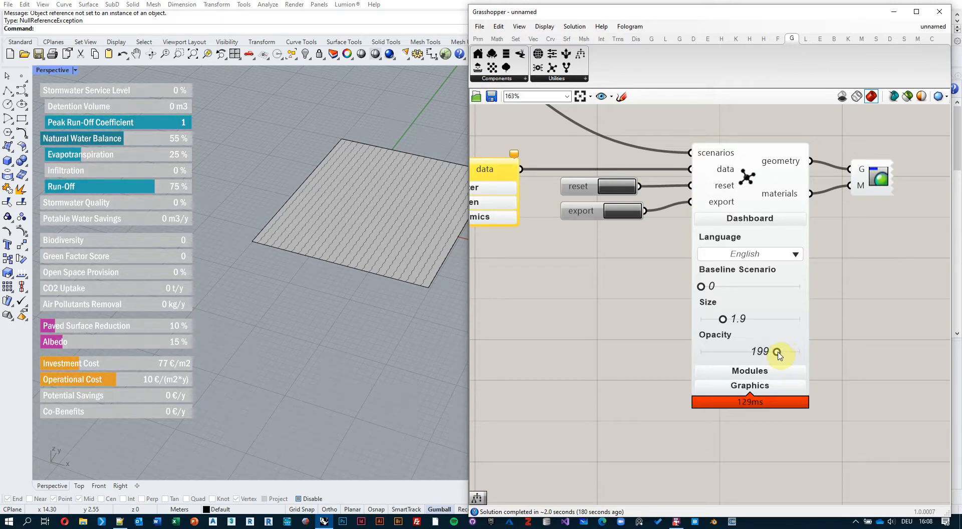
Set the dashboard opacity to exactly 200 through its slider's value settings.
scroll(841, 375, up, 2)
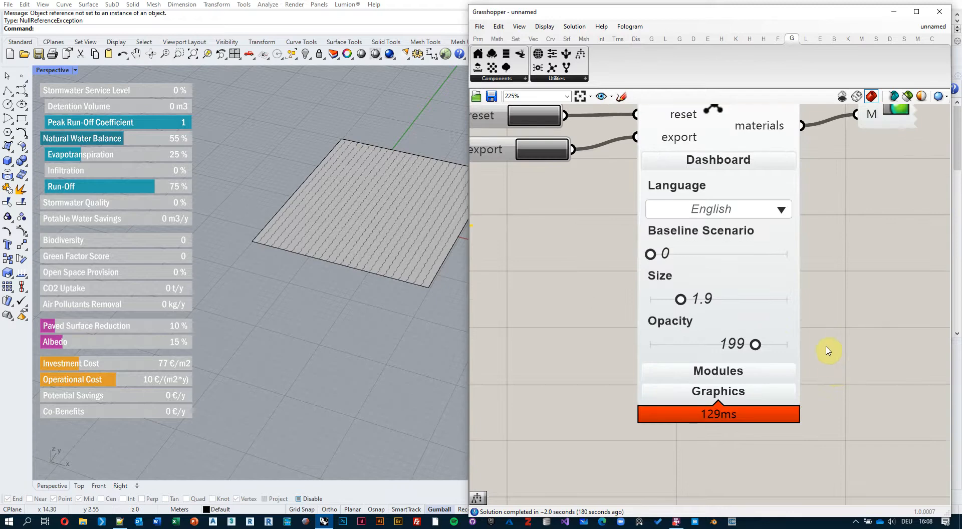
right_drag(828, 351, 839, 372)
mouse_move(762, 369)
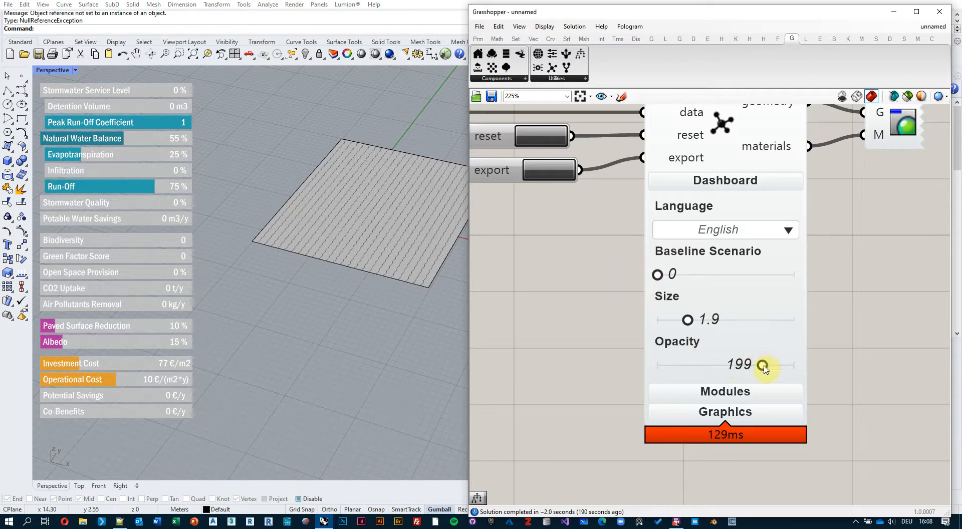
double_click(762, 366)
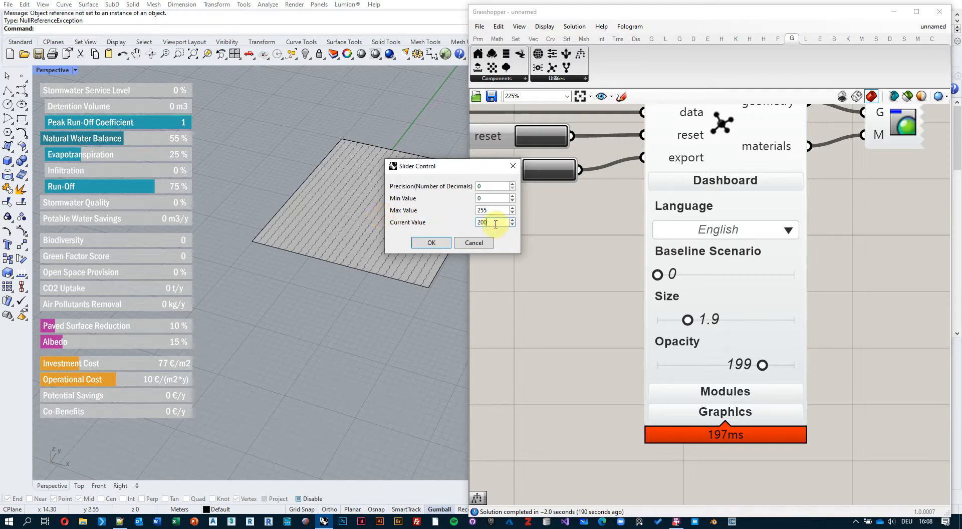
click(430, 243)
double_click(609, 265)
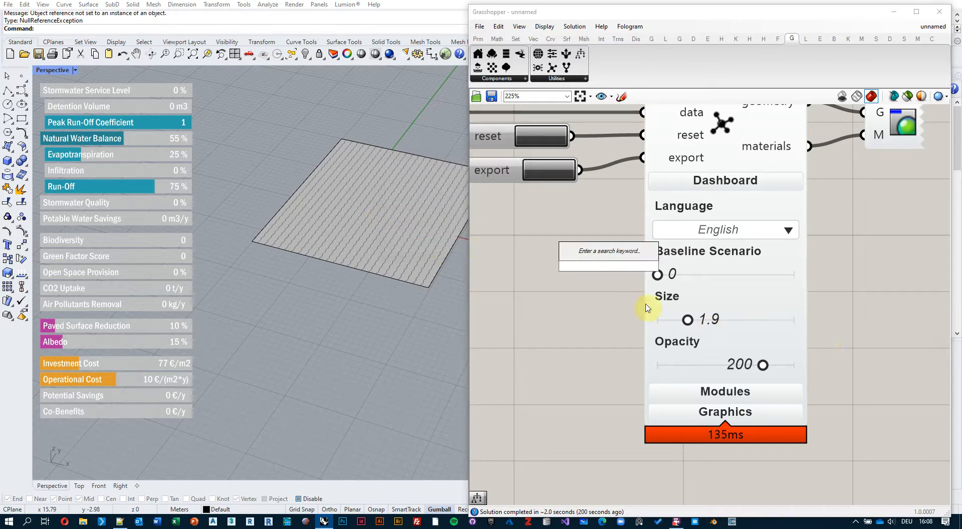
Collapse the component's Dashboard settings and expand its Modules settings.
scroll(840, 342, down, 1)
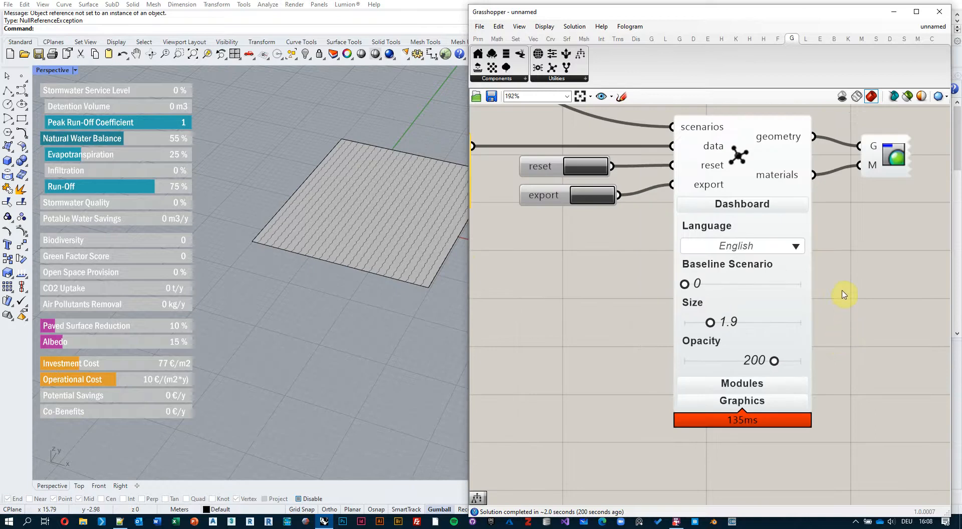
click(751, 205)
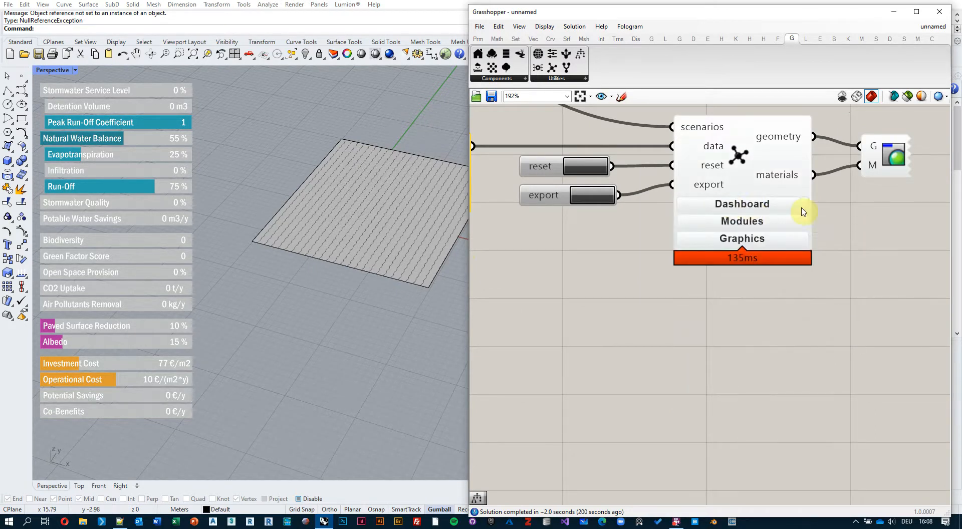
click(747, 224)
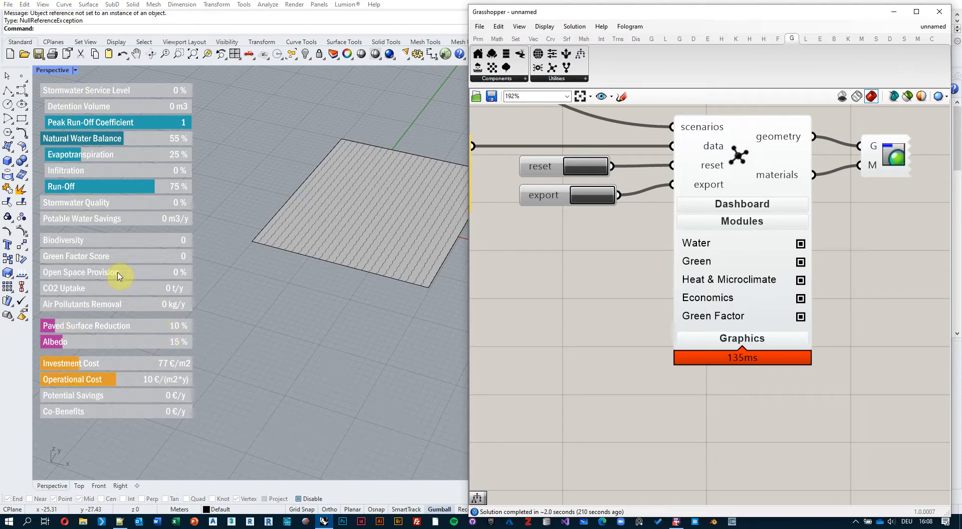
Collapse the sub-indicators of Stormwater Service Level and Natural Water Balance in the viewport dashboard.
click(87, 92)
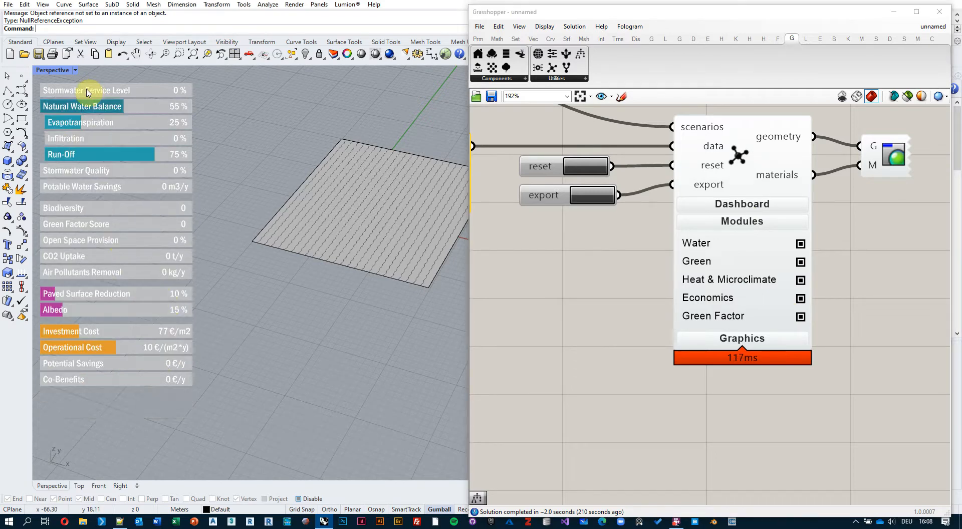
click(84, 108)
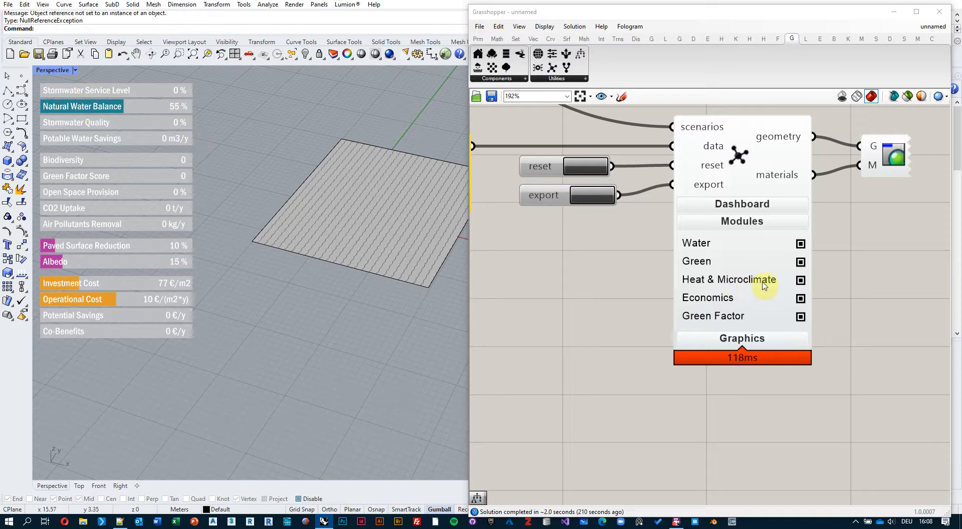
Turn off the Water, Green, Heat & Microclimate, Economics and Green Factor modules.
click(800, 245)
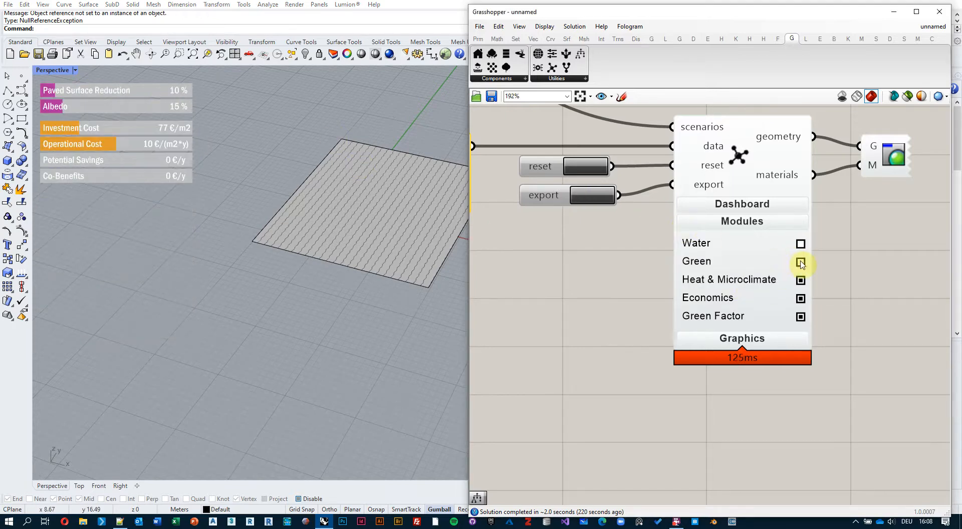
click(800, 280)
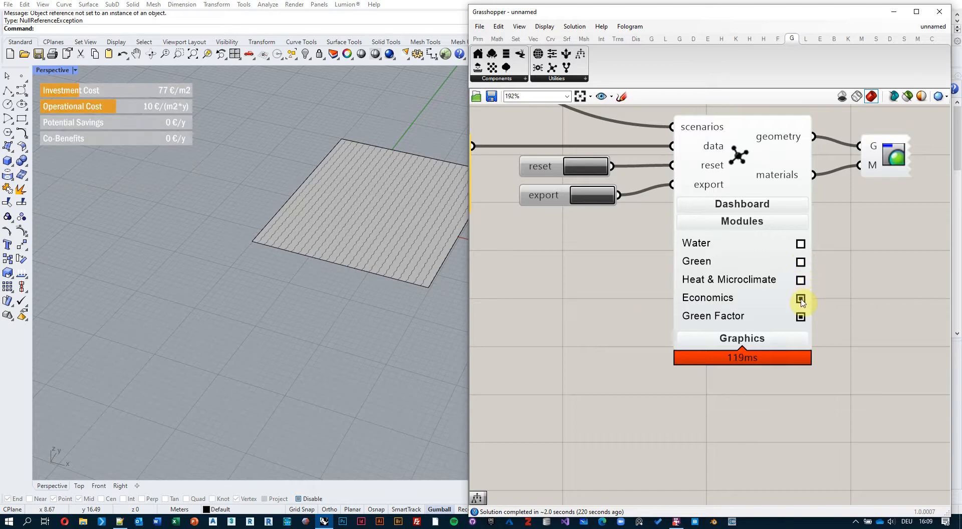
click(800, 299)
click(800, 317)
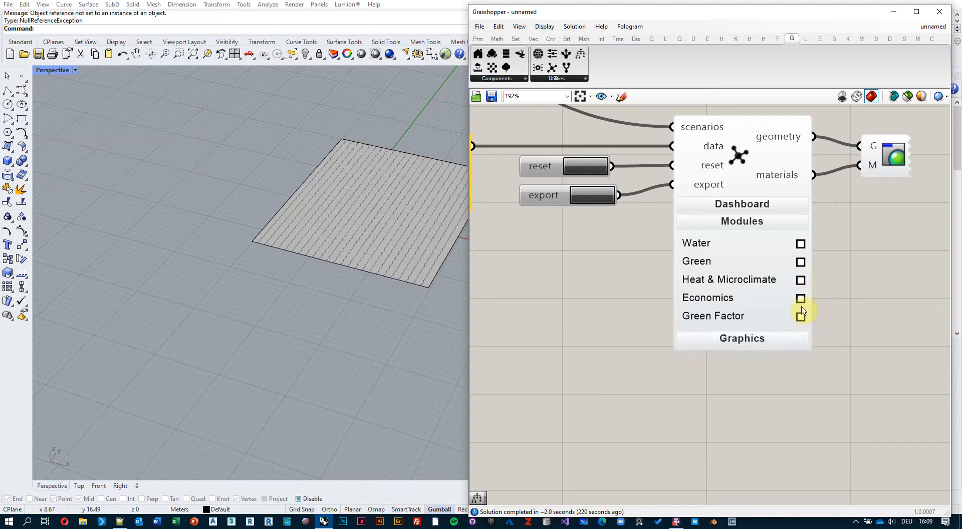
Turn the Water, Green, Green Factor, Economics and Heat & Microclimate modules back on.
click(801, 244)
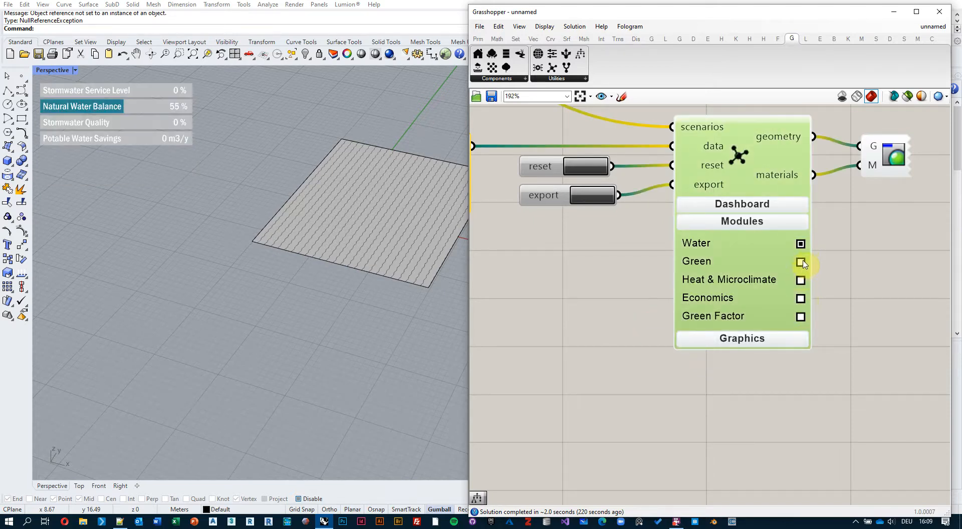
click(801, 262)
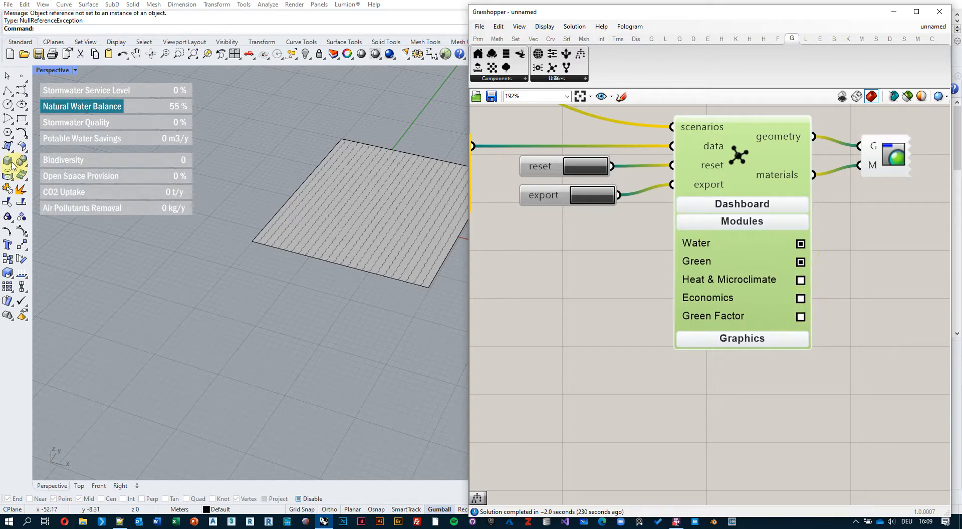
click(799, 316)
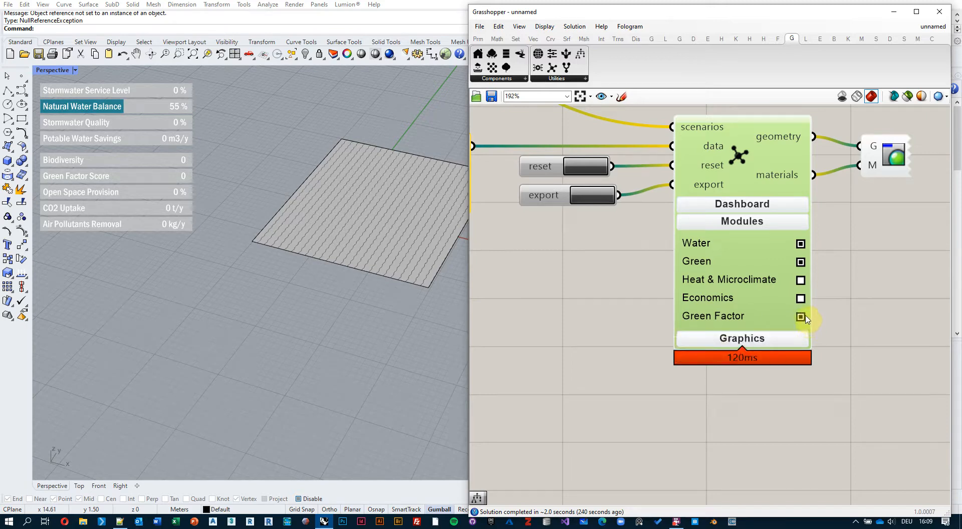
click(800, 298)
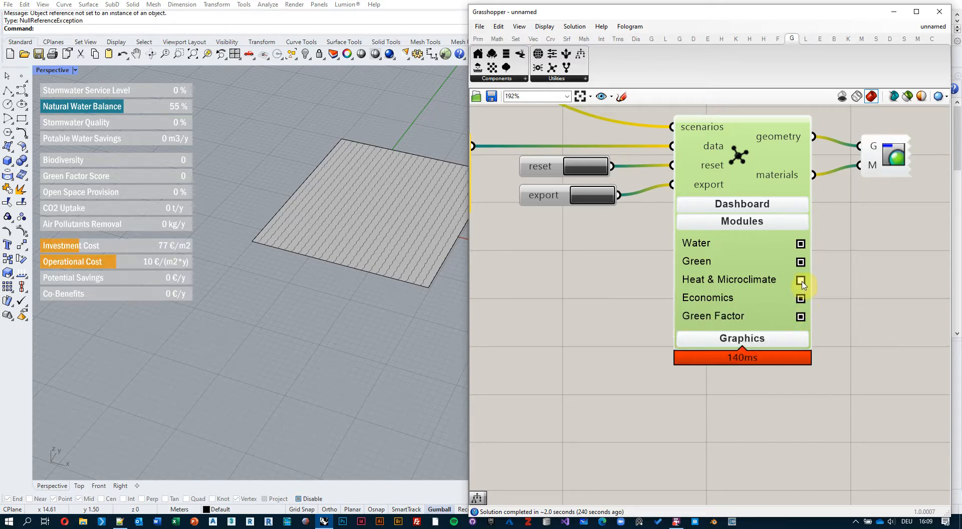
click(801, 281)
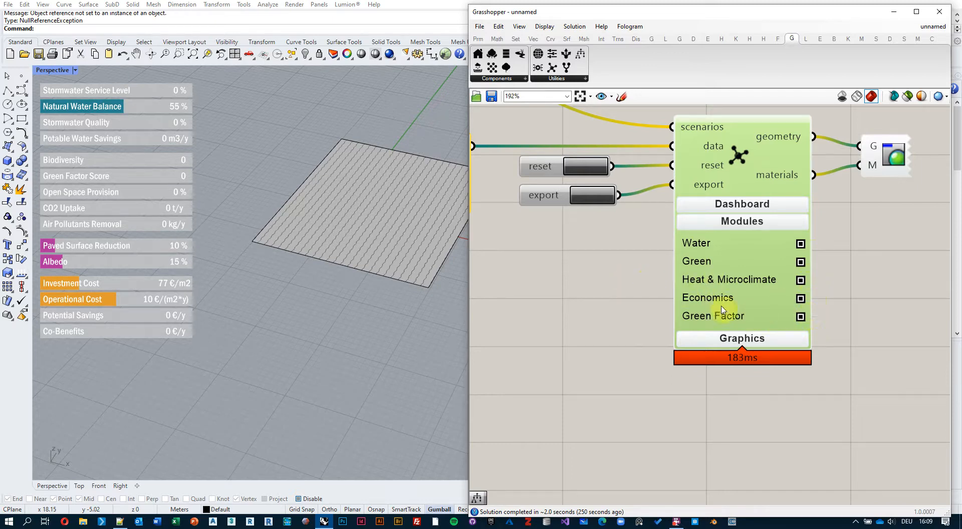
Toggle the Green Factor module to compare the dashboard with and without it, leaving it off.
click(800, 317)
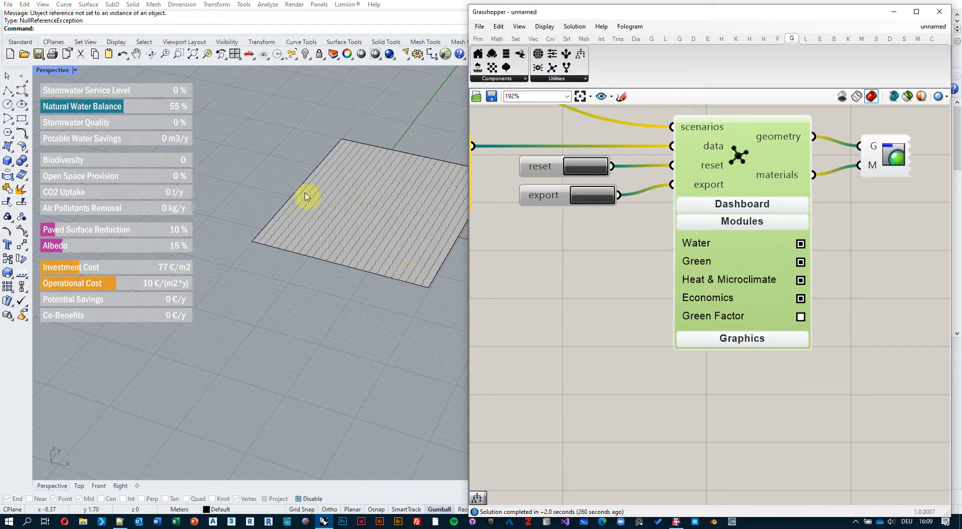
click(801, 317)
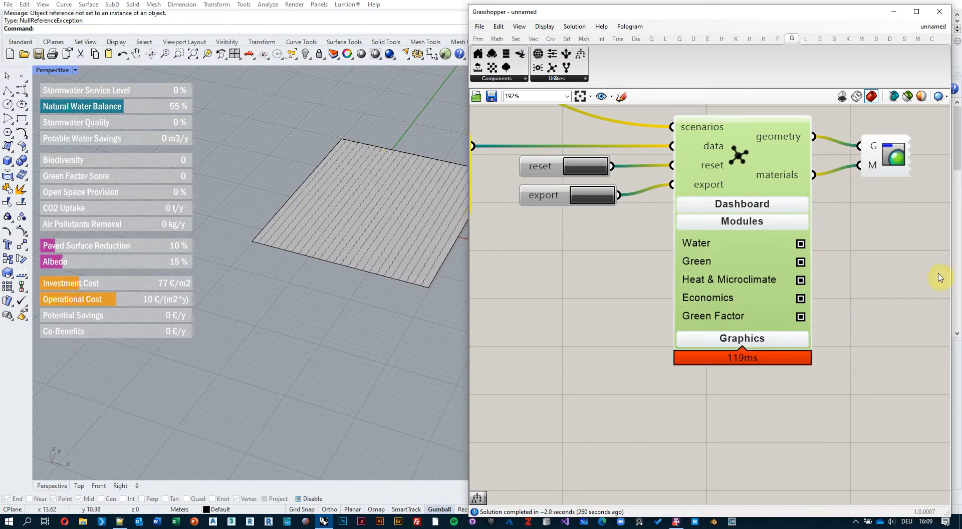
click(801, 317)
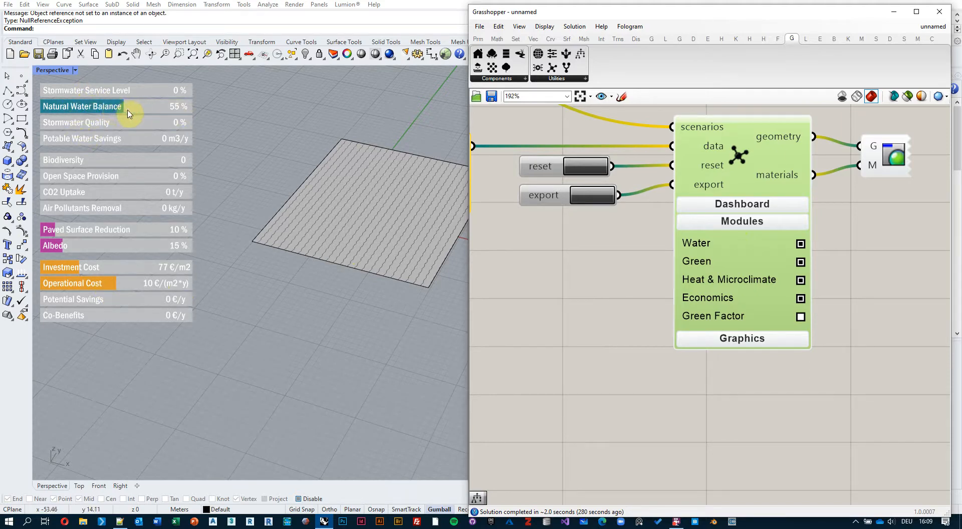
Expand the Natural Water Balance and Stormwater Quality sub-indicators in the viewport dashboard.
click(108, 112)
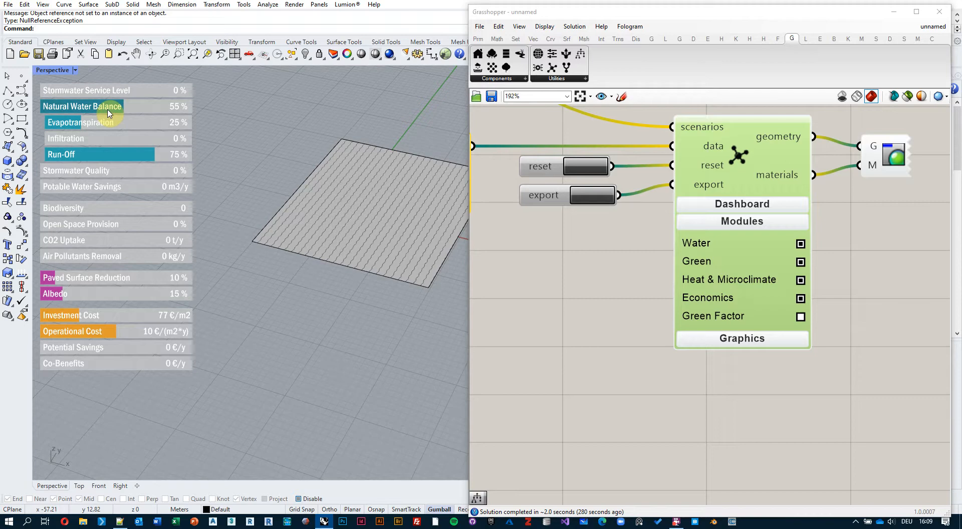
click(109, 173)
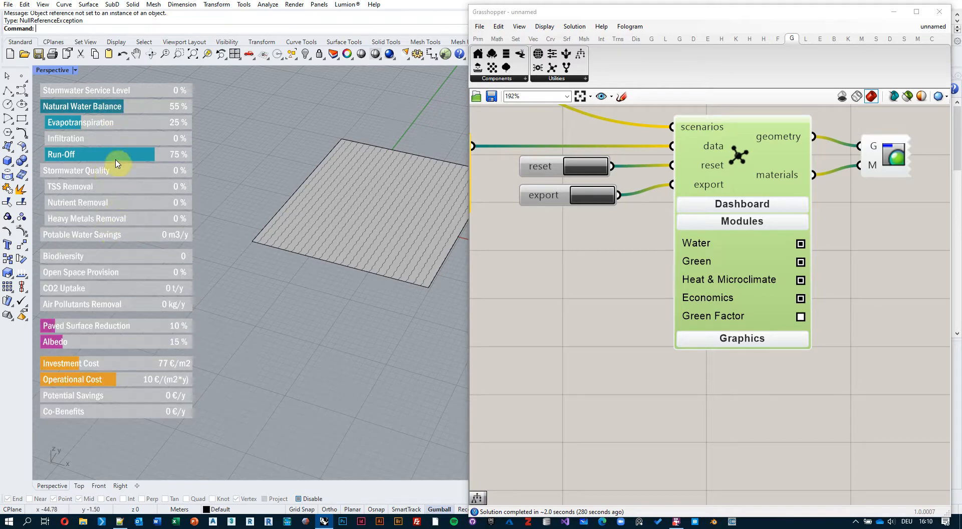
Expand Stormwater Service Level briefly, and collapse the Stormwater Service Level, Natural Water Balance and Stormwater Quality sub-indicators.
click(106, 91)
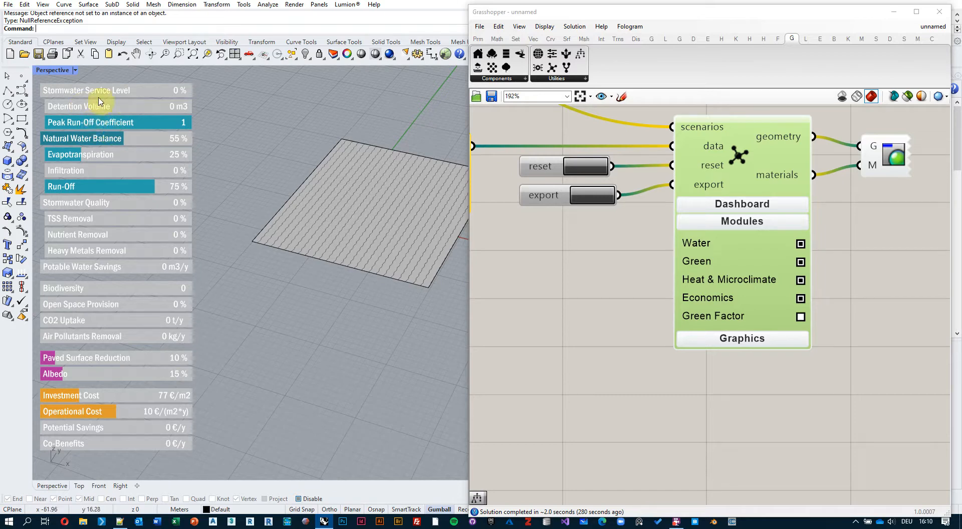
click(105, 92)
click(107, 106)
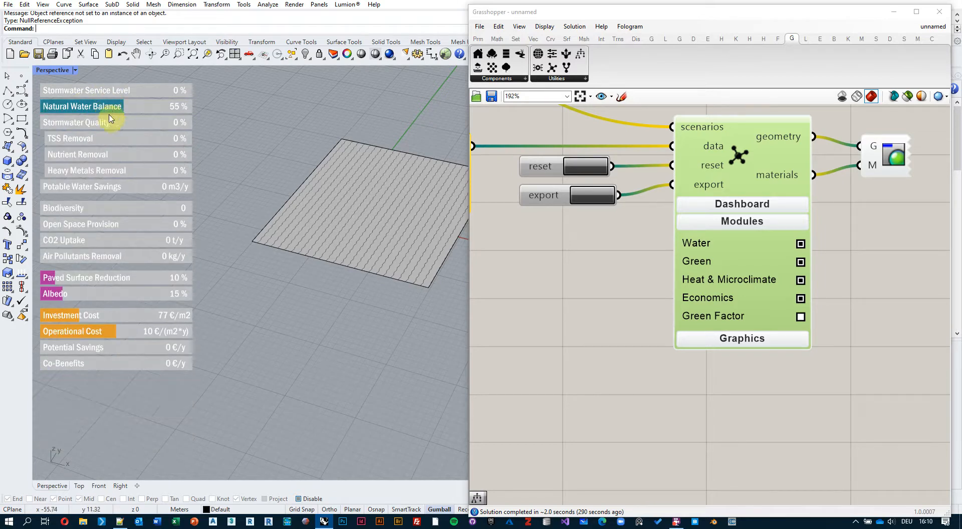
click(107, 125)
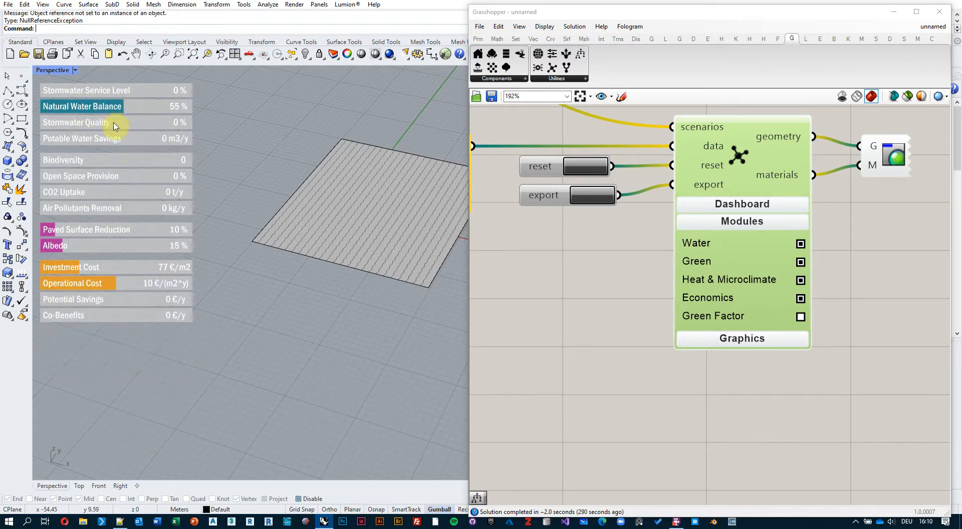
Expand the Investment Cost sub-indicators, and open and close the Air Pollutants Removal sub-indicators in the viewport dashboard.
click(99, 269)
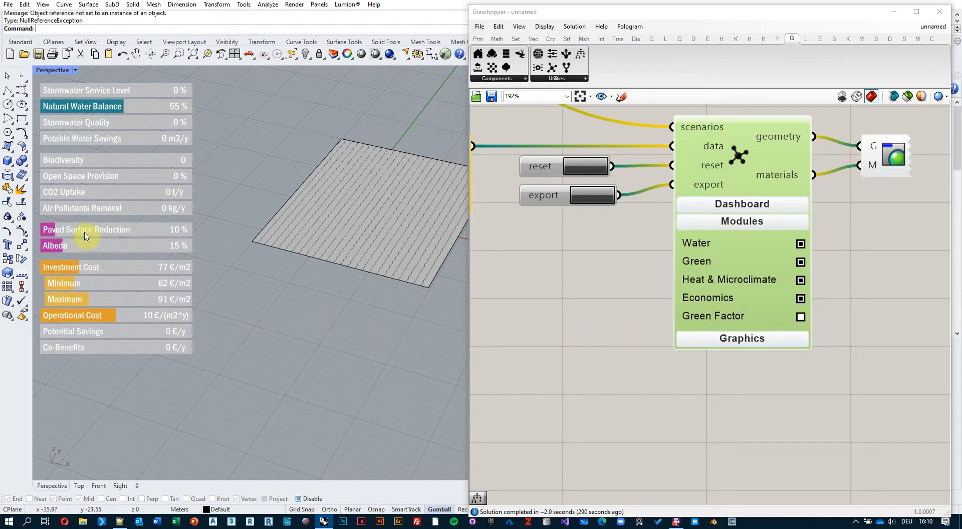
click(84, 207)
click(82, 179)
click(81, 179)
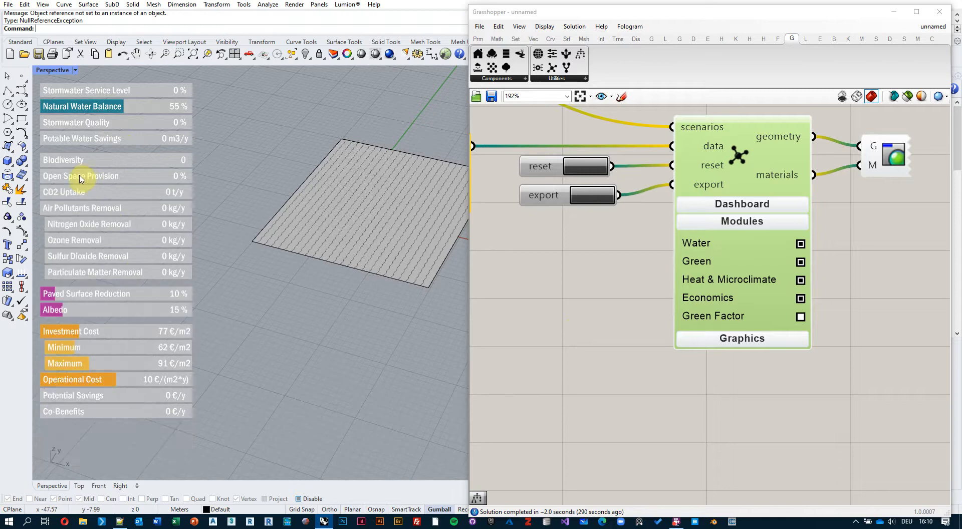
click(80, 208)
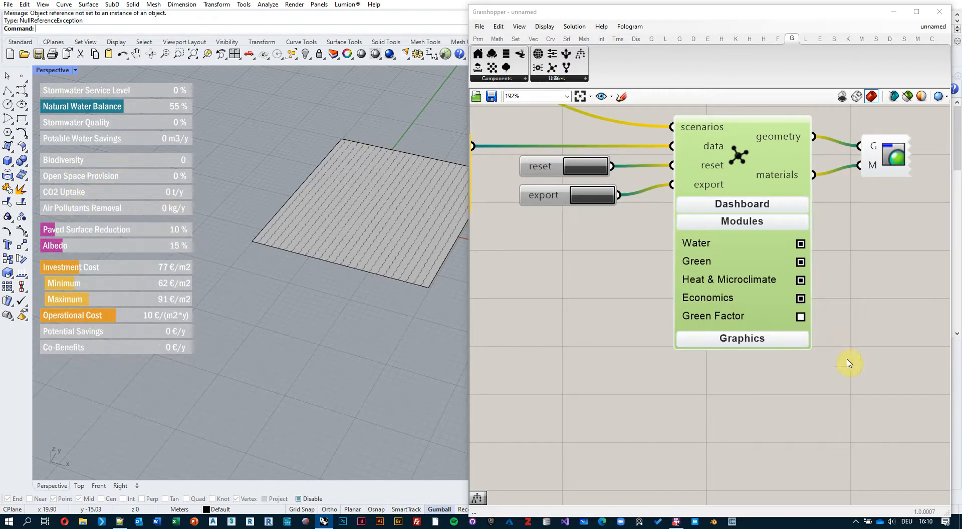
Replace the component's Modules settings with its Graphics settings and examine the surface texture in the viewport.
click(736, 227)
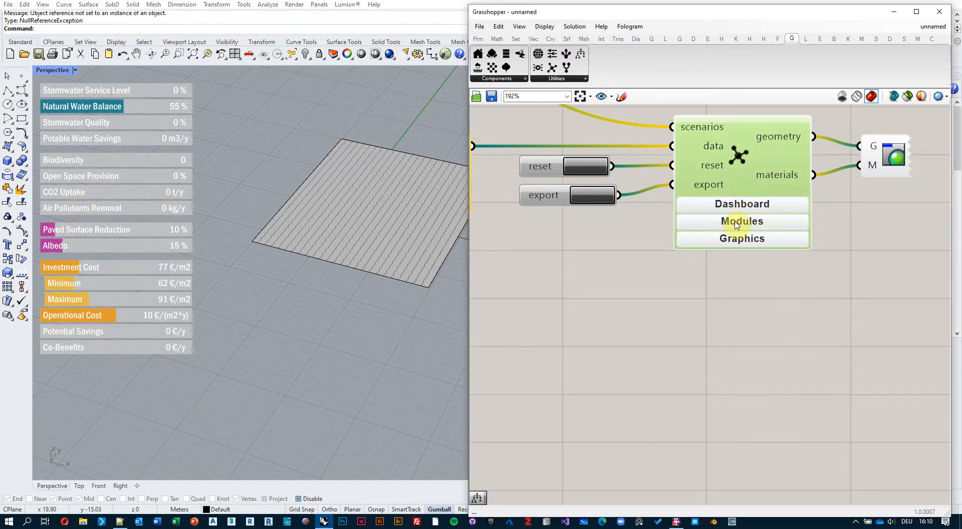
click(734, 241)
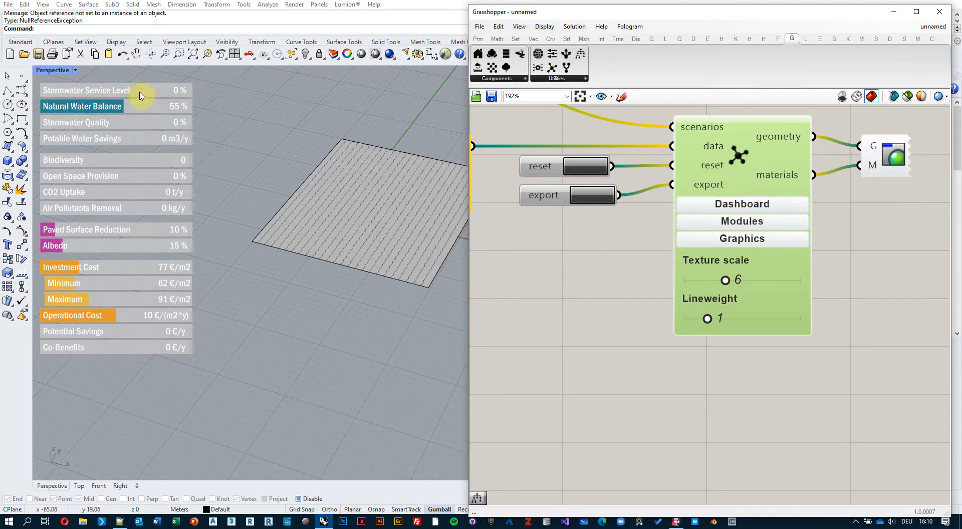
shift+right_drag(354, 218, 255, 206)
scroll(299, 217, down, 3)
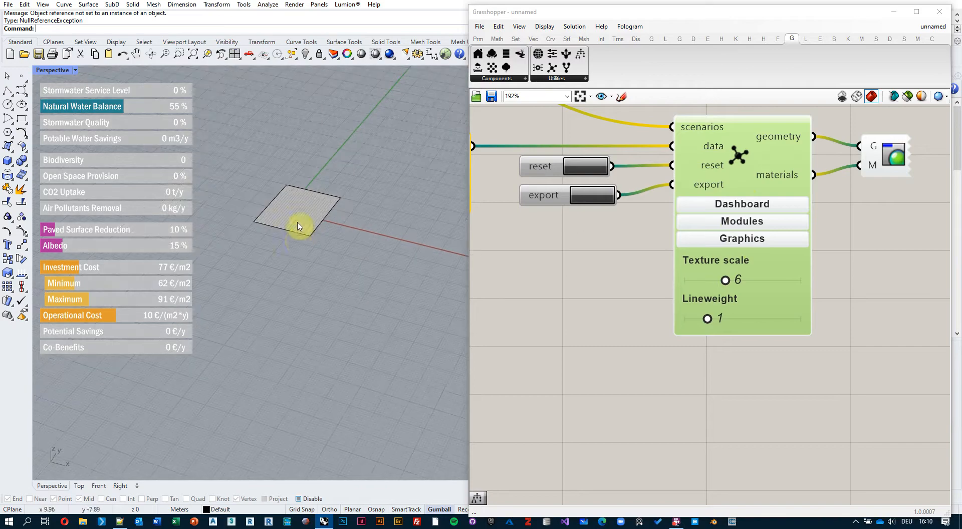
scroll(301, 205, up, 5)
right_drag(264, 238, 318, 236)
scroll(319, 212, down, 4)
scroll(319, 252, up, 4)
scroll(320, 252, down, 2)
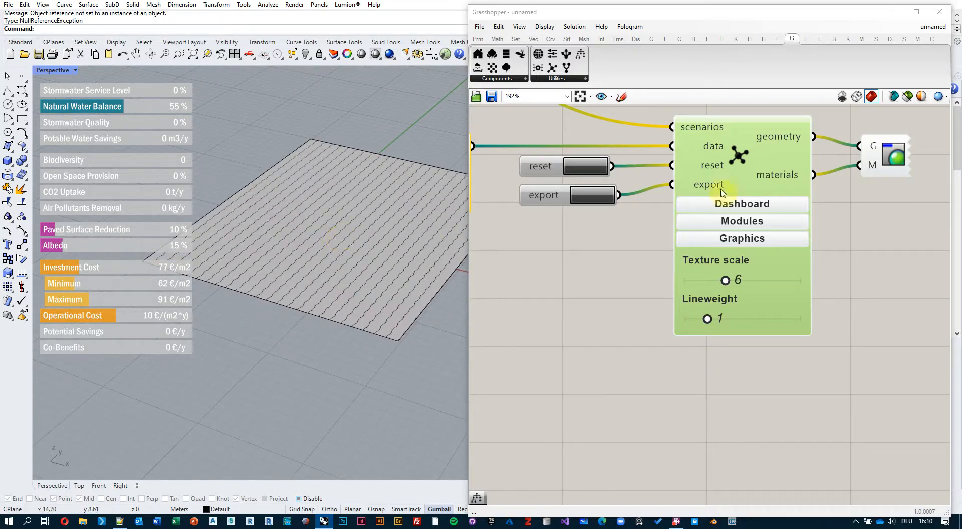
Hide the viewport dashboard by setting its opacity to 0, and bring it back with an opacity of 193.
click(751, 204)
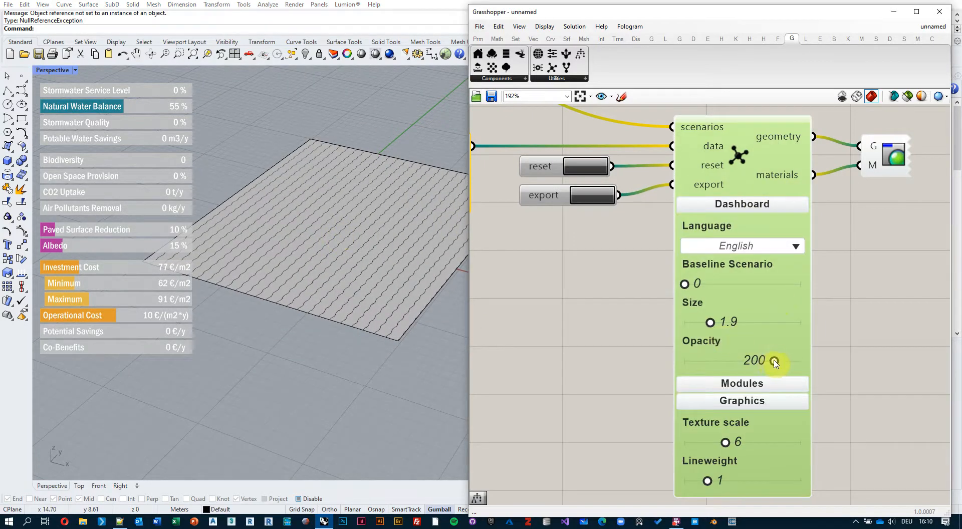
drag(774, 360, 680, 359)
mouse_move(320, 208)
shift+right_down()
mouse_move(169, 210)
mouse_move(312, 205)
shift+right_up()
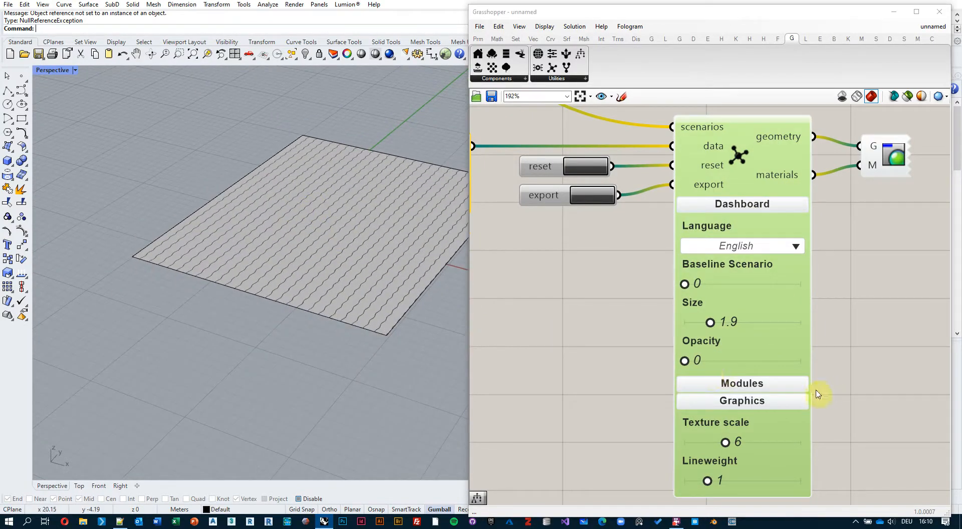
drag(684, 361, 761, 361)
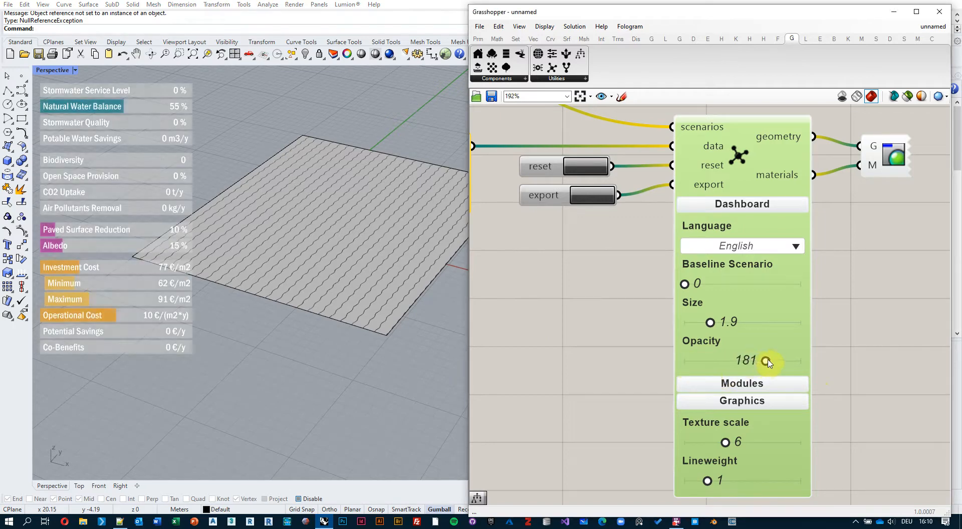
Fold away the Dashboard settings and set the texture scale in the Graphics settings to 5.2.
click(748, 206)
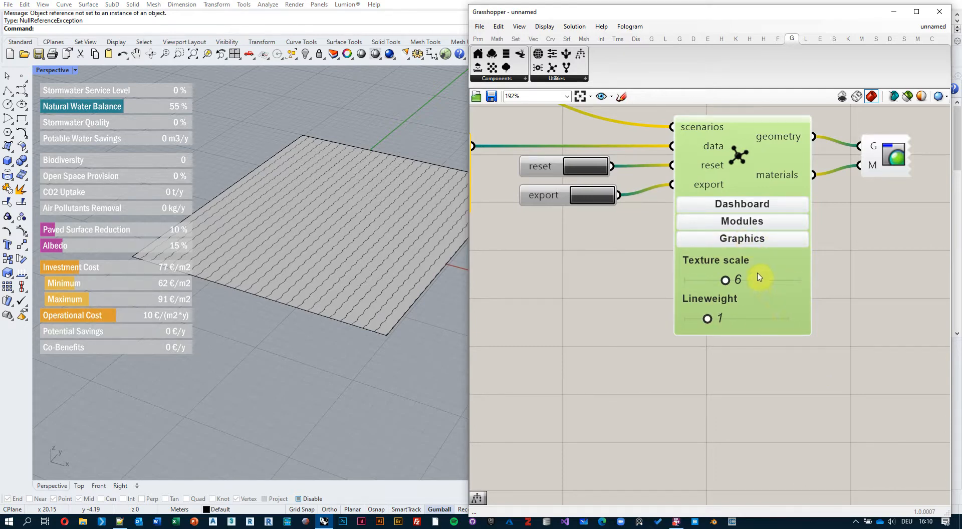
scroll(381, 210, up, 2)
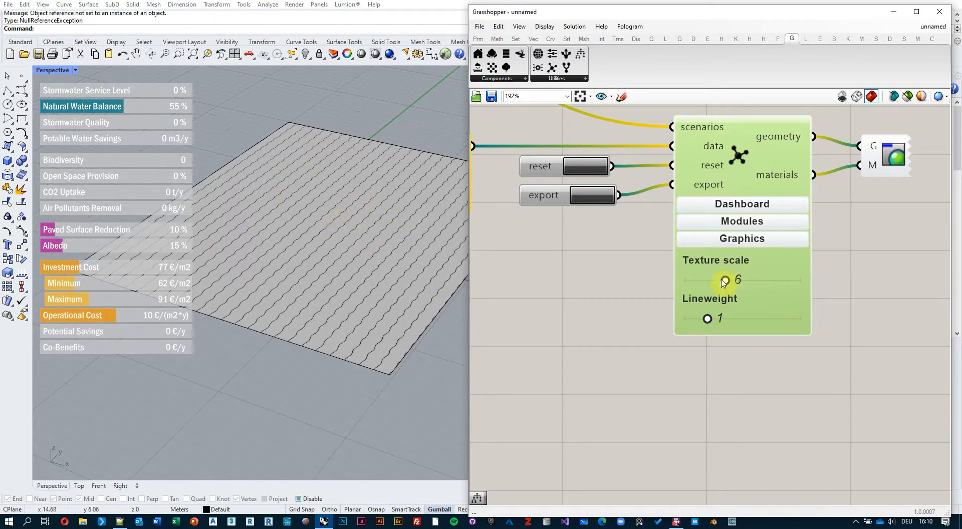
mouse_move(726, 282)
mouse_down()
mouse_move(708, 282)
mouse_move(791, 283)
mouse_move(718, 290)
mouse_move(709, 282)
mouse_move(723, 288)
mouse_up()
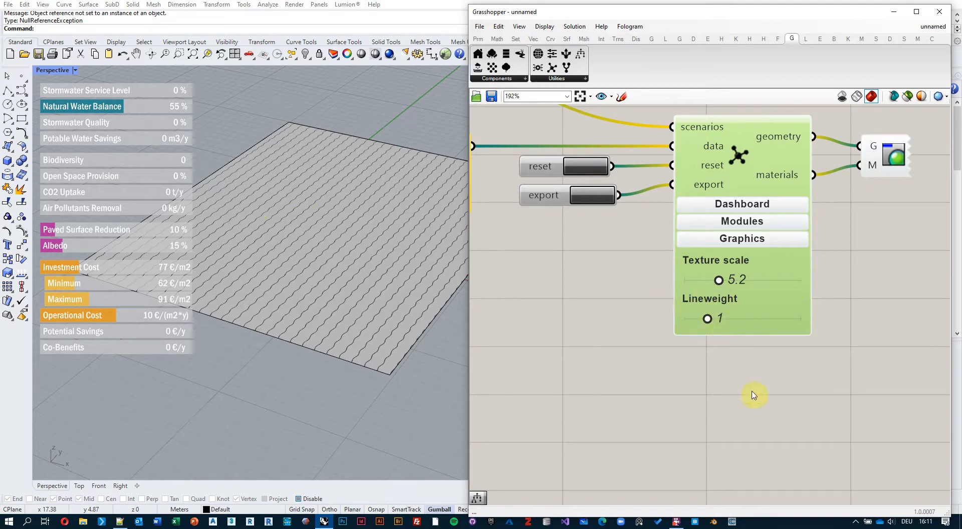
Draw a rectangle inside the textured surface in the Perspective viewport to serve as a building footprint.
click(25, 118)
click(303, 259)
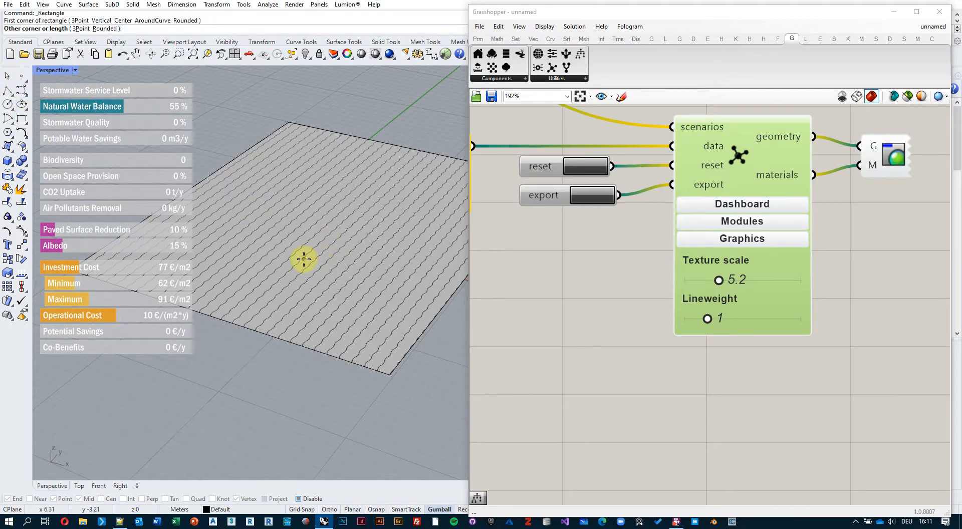
click(449, 215)
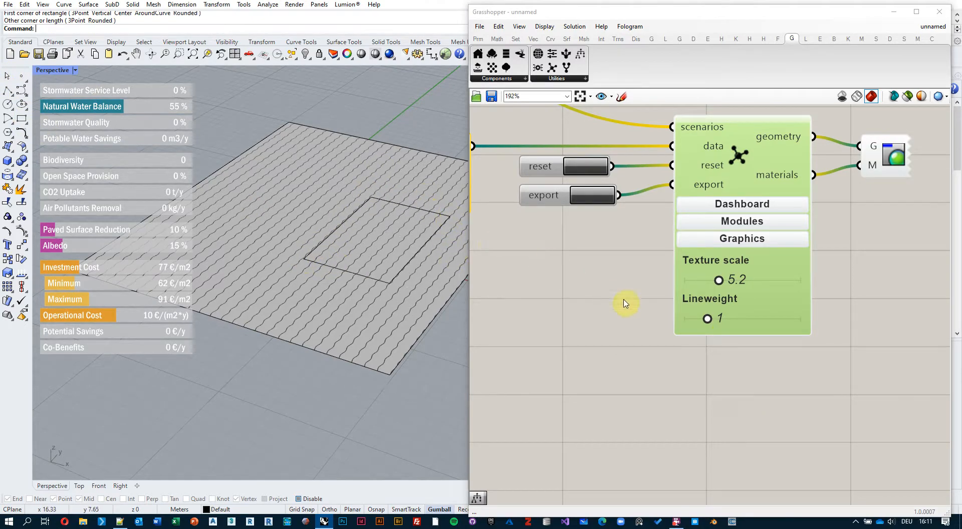
Enable the disabled building component together with the curve parameter connected to its outline input.
scroll(625, 304, down, 8)
right_drag(568, 191, 830, 198)
scroll(578, 161, up, 5)
right_drag(642, 359, 643, 206)
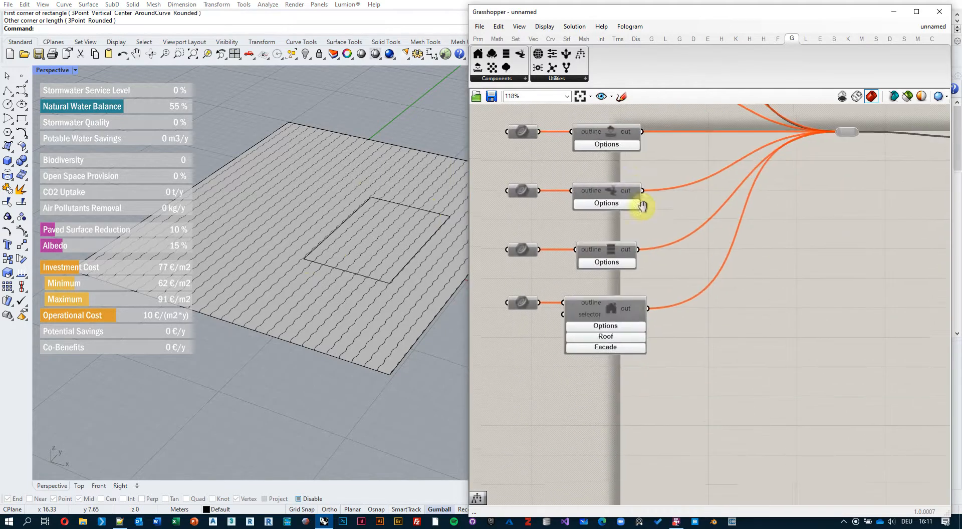
scroll(600, 298, up, 3)
scroll(603, 287, down, 2)
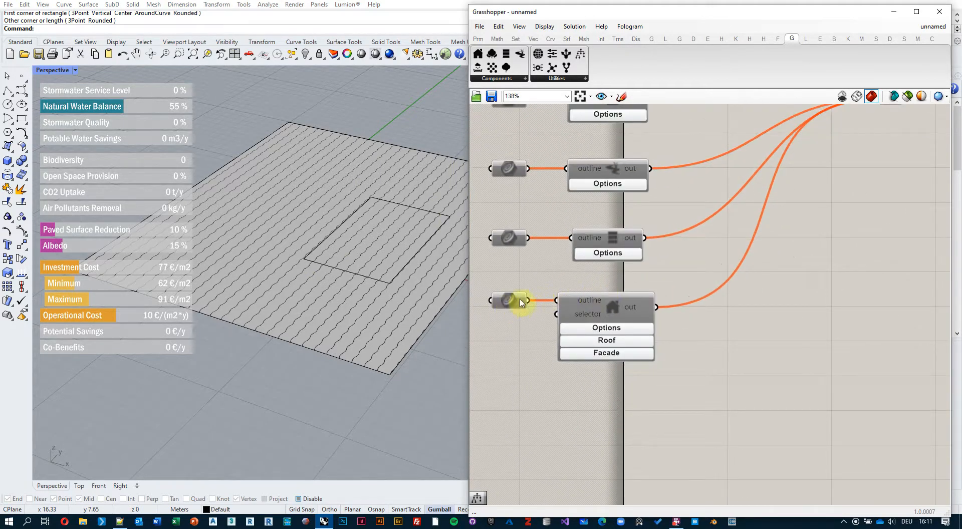
drag(649, 278, 445, 391)
right_click(737, 348)
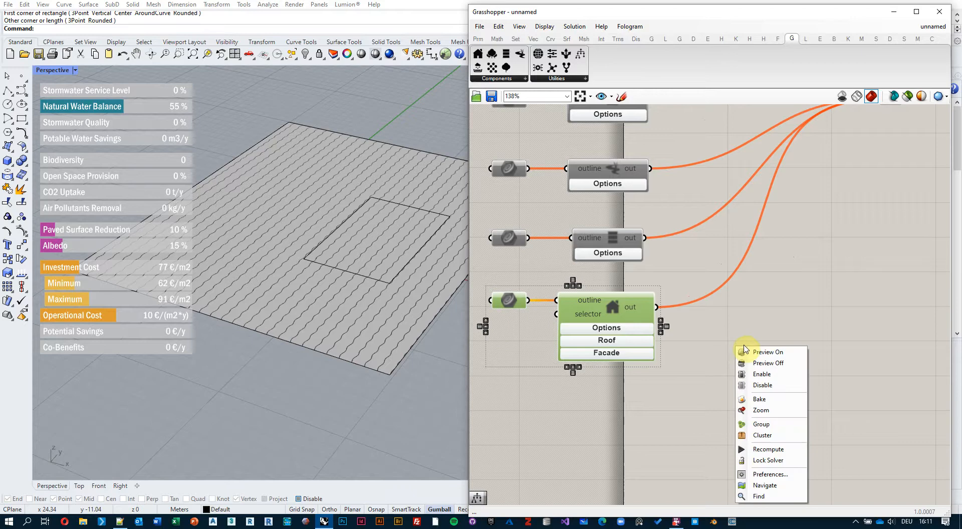
click(762, 374)
Reference the small inner rectangle as the outline curve of the building component.
scroll(520, 286, down, 4)
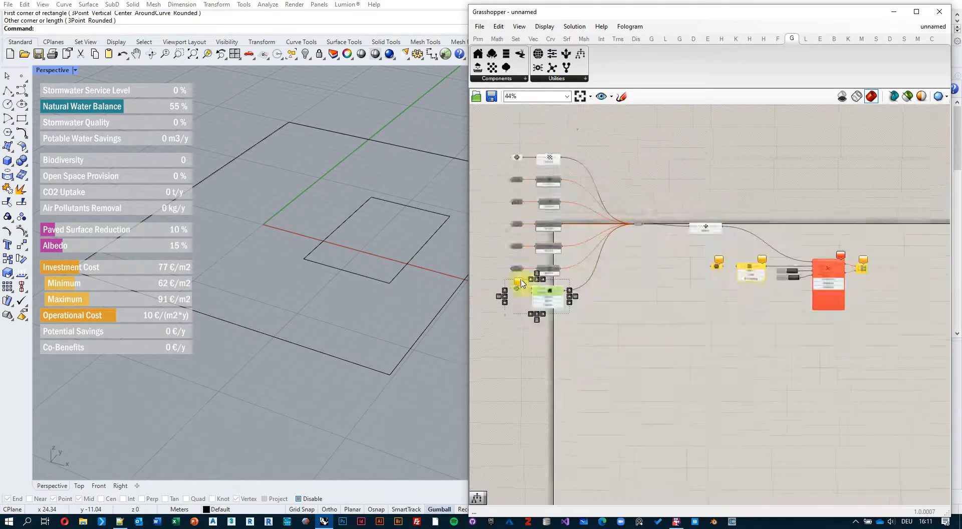
scroll(771, 261, up, 3)
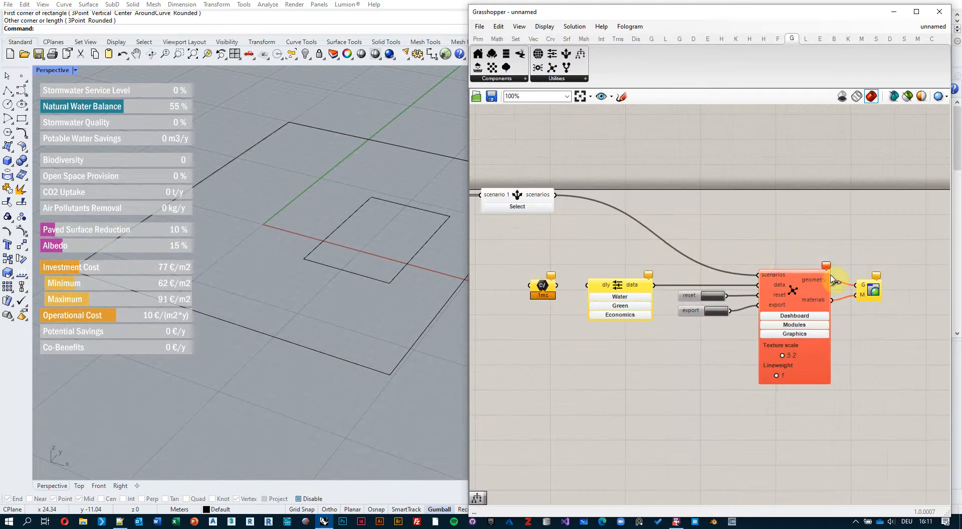
click(826, 266)
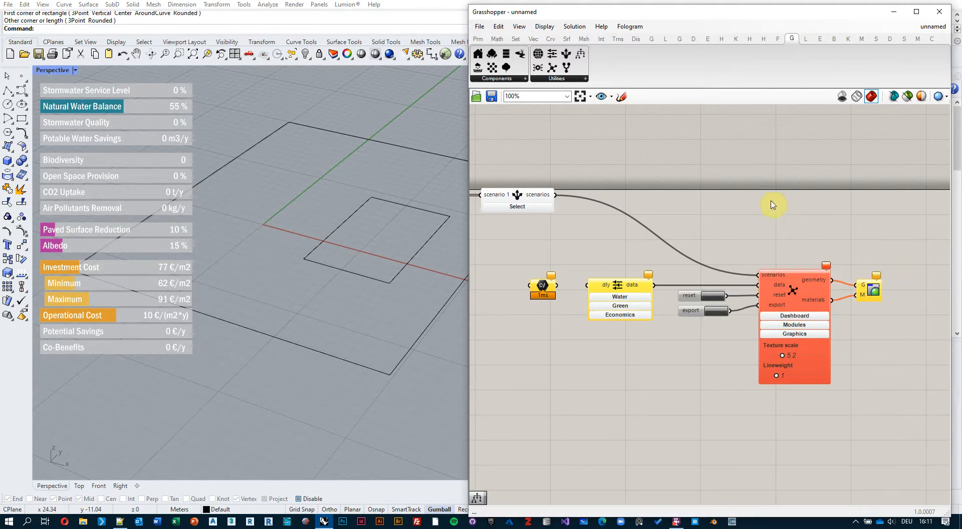
scroll(553, 243, down, 2)
scroll(566, 253, up, 3)
right_click(556, 267)
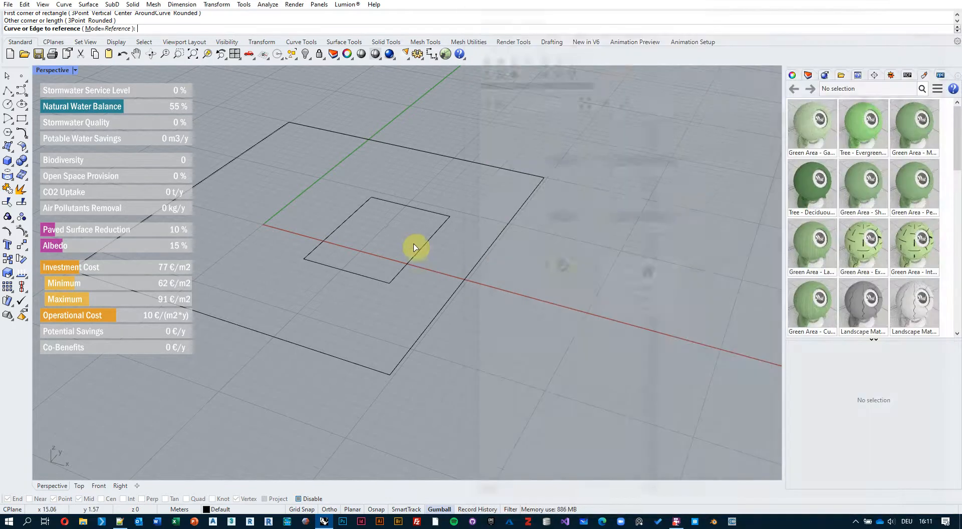
click(598, 416)
click(429, 245)
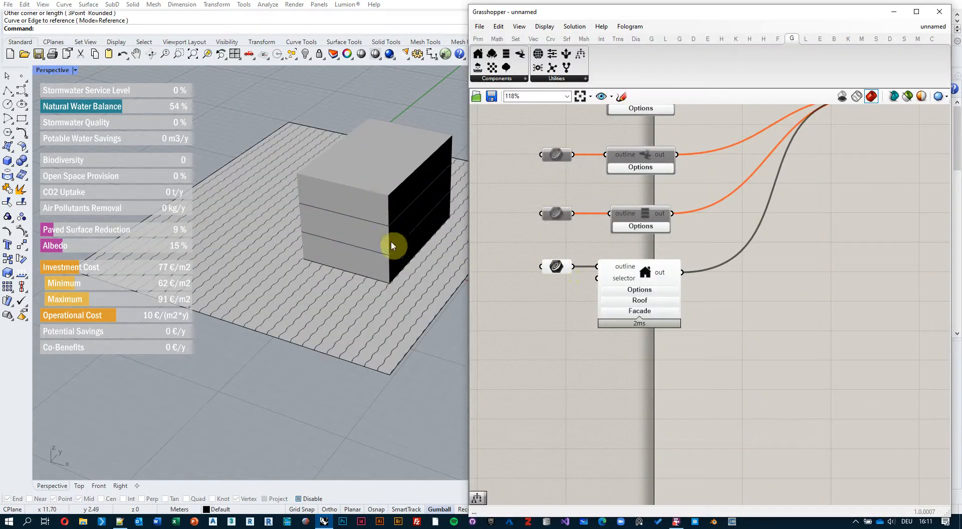
Try a lineweight of 5 on the building's floor lines, and settle on a lineweight of 2.
right_drag(391, 242, 373, 210)
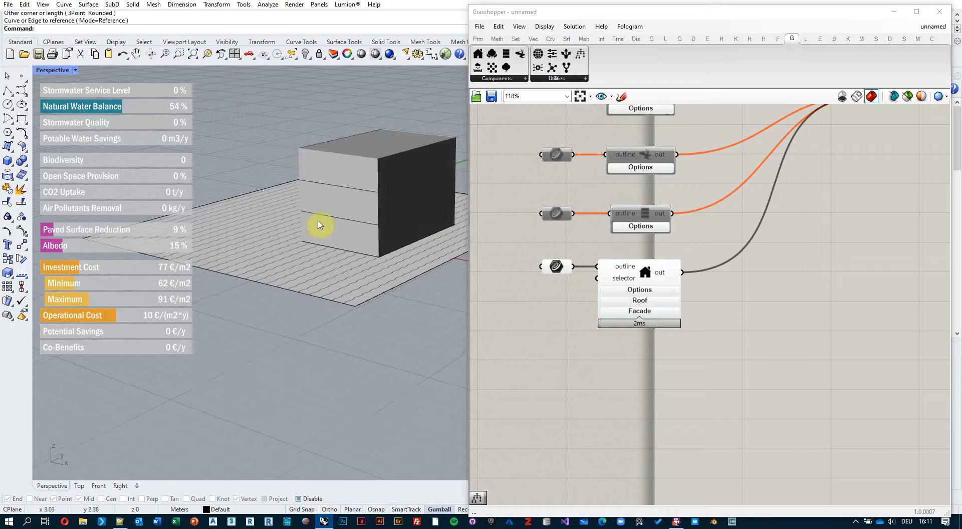
right_drag(334, 165, 358, 205)
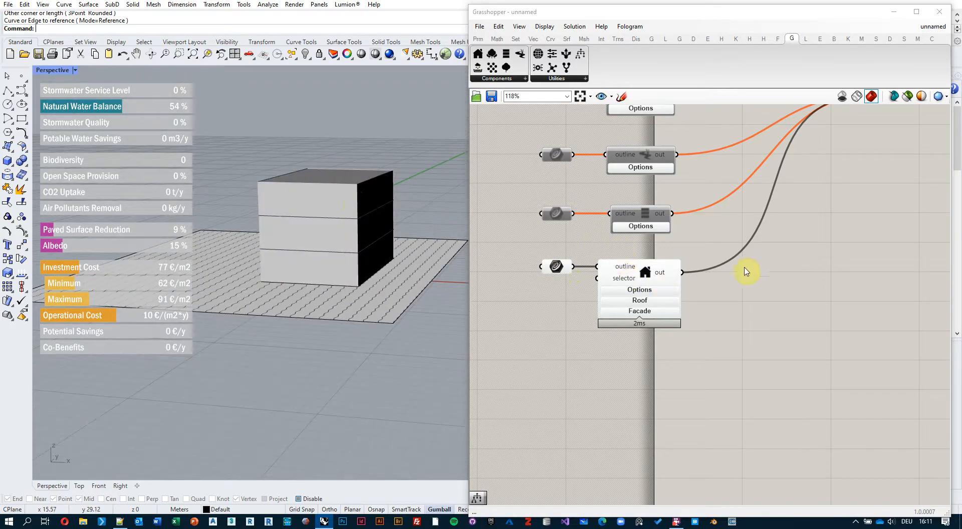
scroll(816, 226, down, 4)
scroll(756, 230, up, 6)
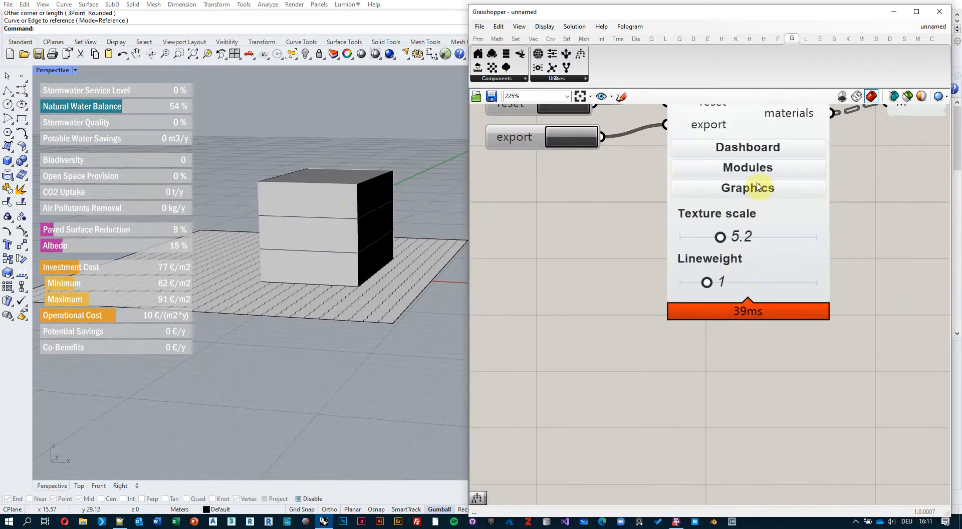
right_drag(606, 237, 668, 236)
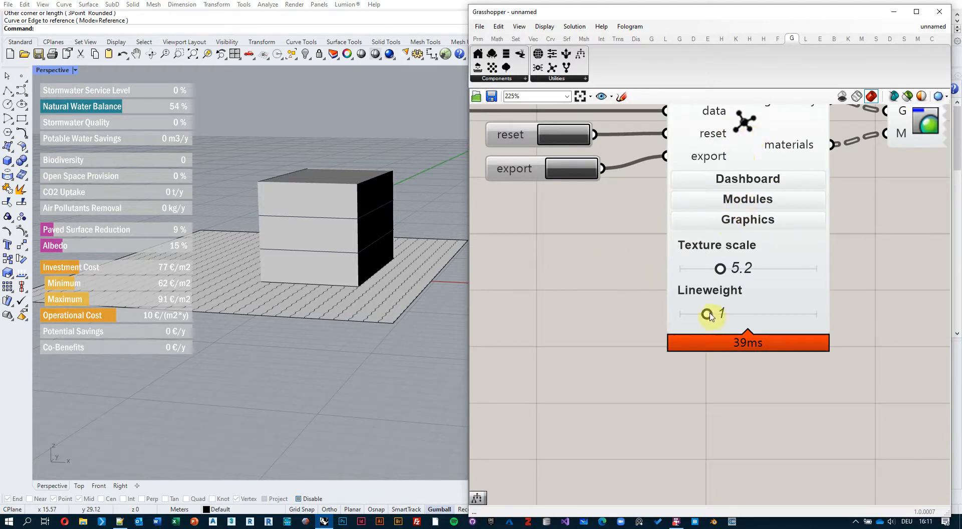
drag(710, 315, 832, 317)
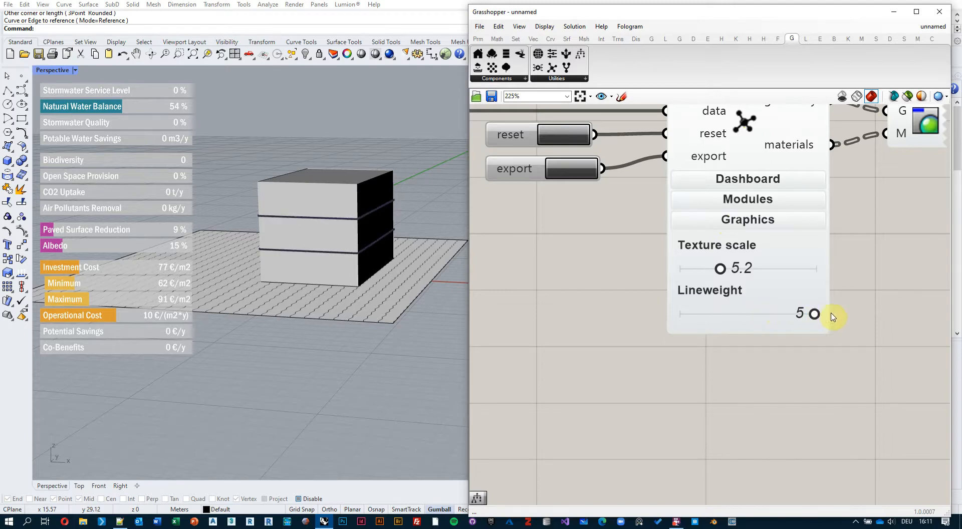
right_drag(344, 301, 404, 262)
drag(814, 313, 735, 314)
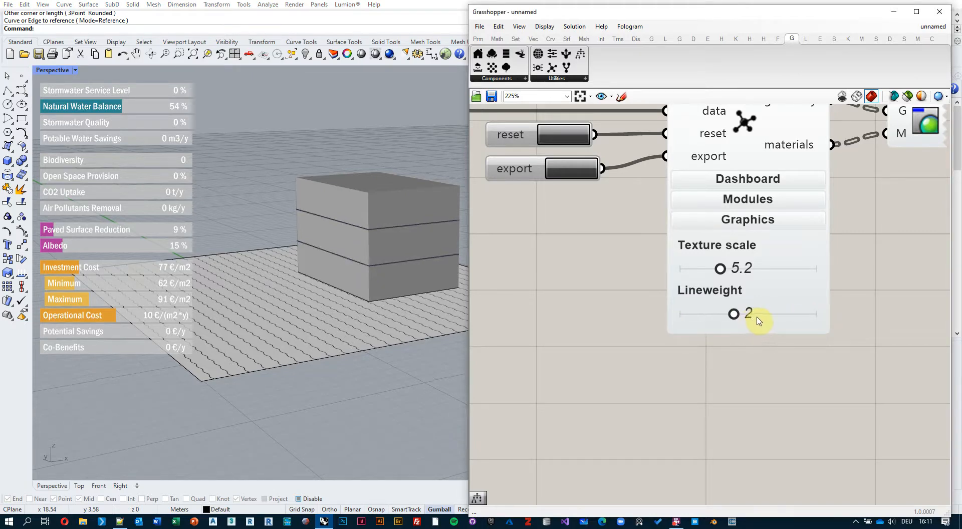
Show the building component's Options and set its number of levels to 5.
scroll(651, 270, down, 8)
right_drag(522, 275, 781, 281)
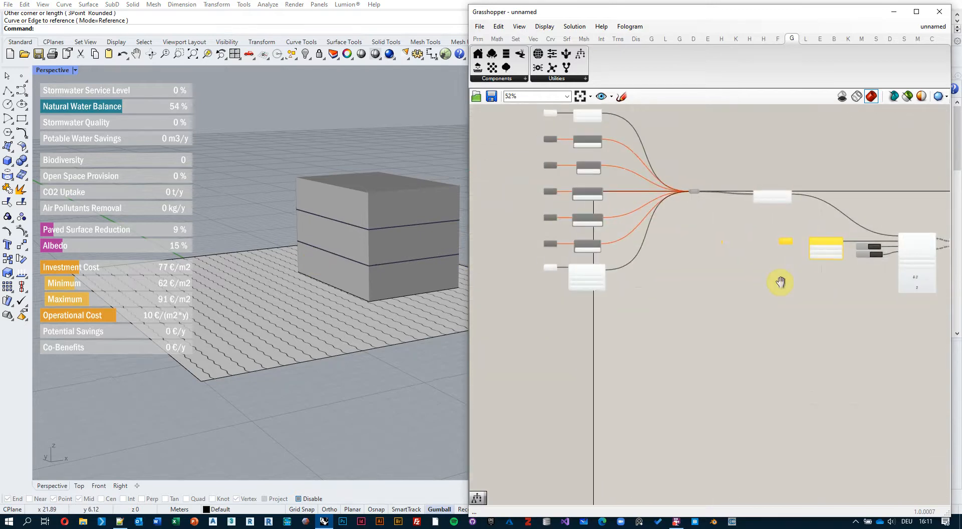
scroll(570, 271, up, 7)
scroll(666, 234, up, 2)
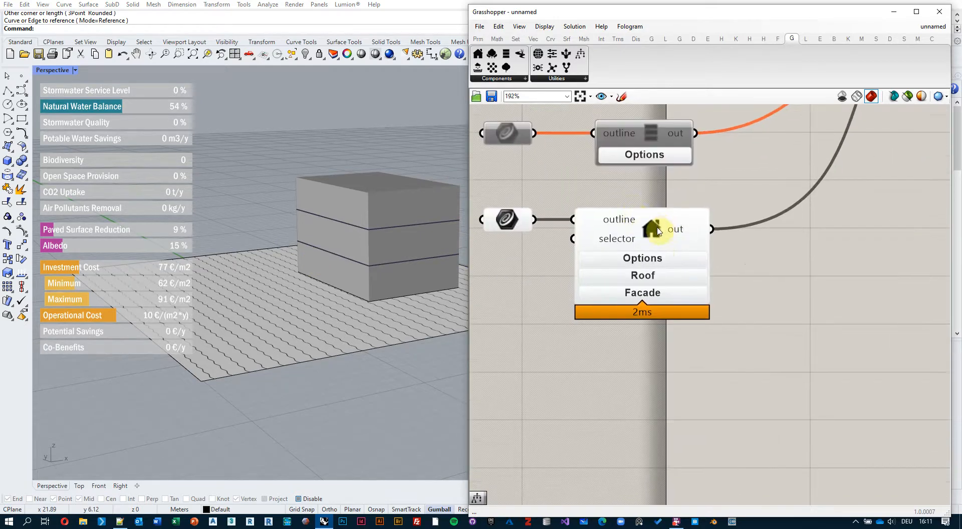
click(654, 261)
right_drag(756, 344, 760, 281)
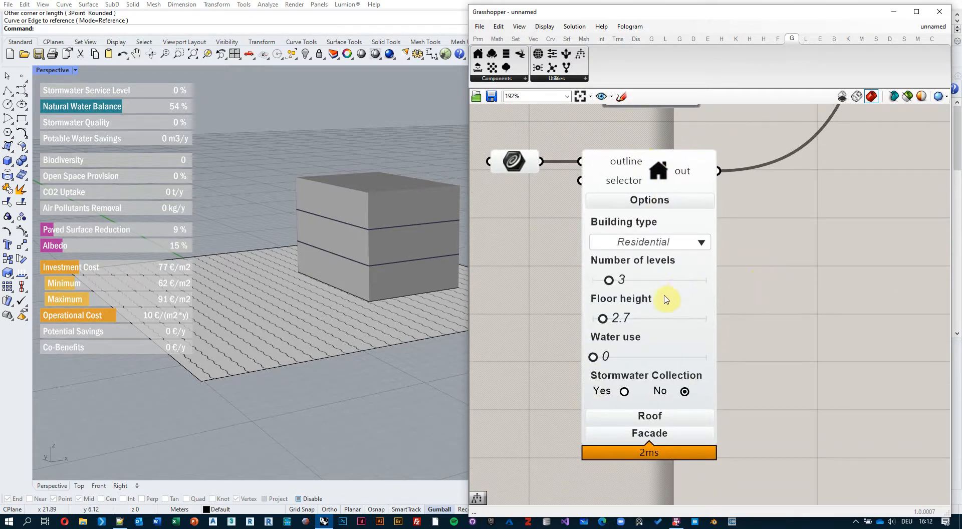
mouse_move(613, 287)
mouse_down()
mouse_move(649, 283)
mouse_move(630, 285)
mouse_up()
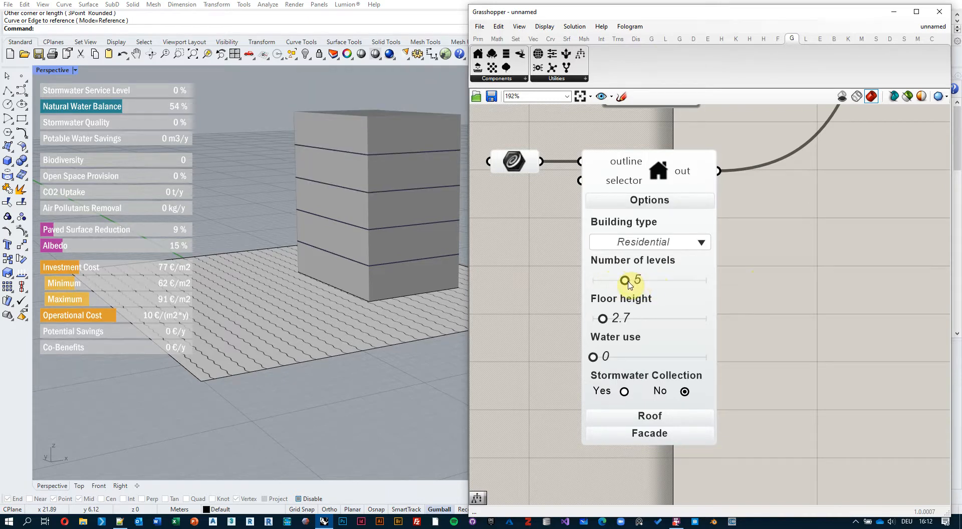
right_drag(382, 191, 376, 219)
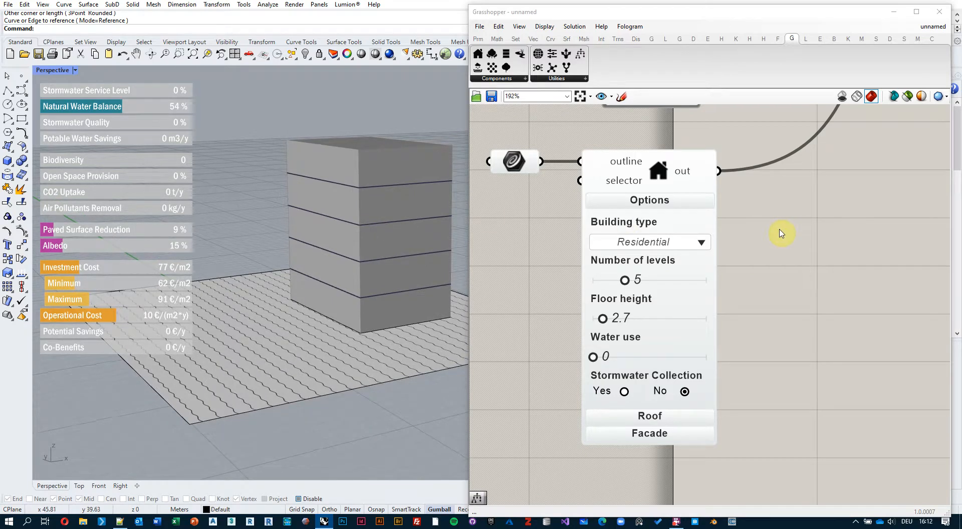
Return to the dashboard component and its Graphics settings on the canvas.
scroll(781, 234, down, 5)
right_drag(903, 211, 651, 262)
scroll(821, 246, up, 4)
right_drag(878, 263, 790, 258)
scroll(787, 264, up, 3)
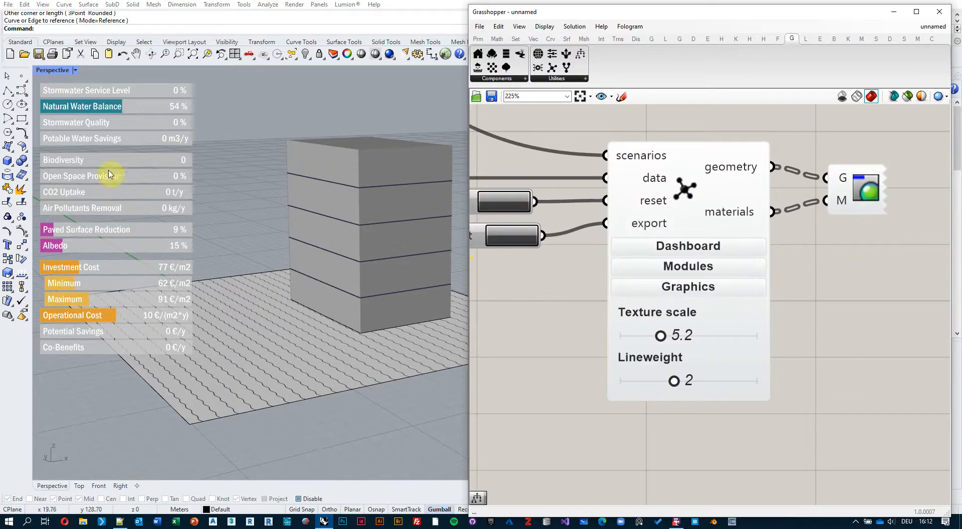